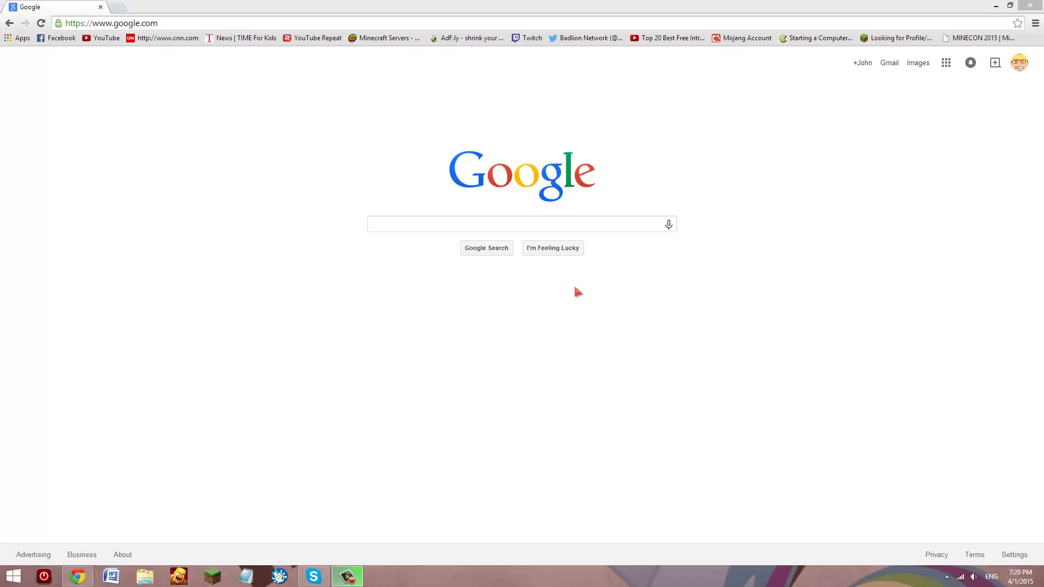
Search Google for 'GMS', then refine the query to 'GMS maplestory'.
{"action": "left_click", "coordinate": [579, 292]}
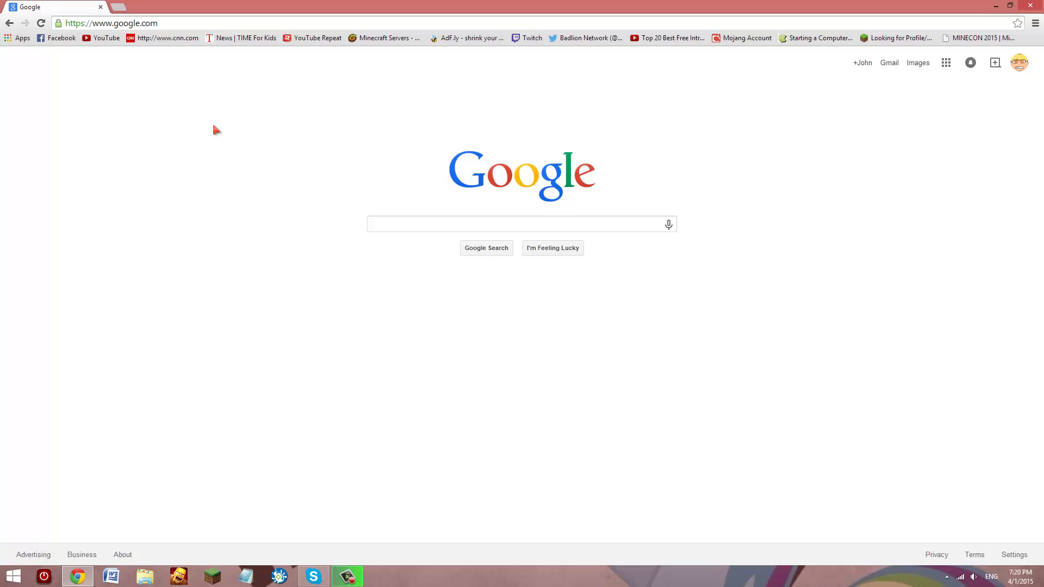
{"action": "left_click", "coordinate": [396, 227]}
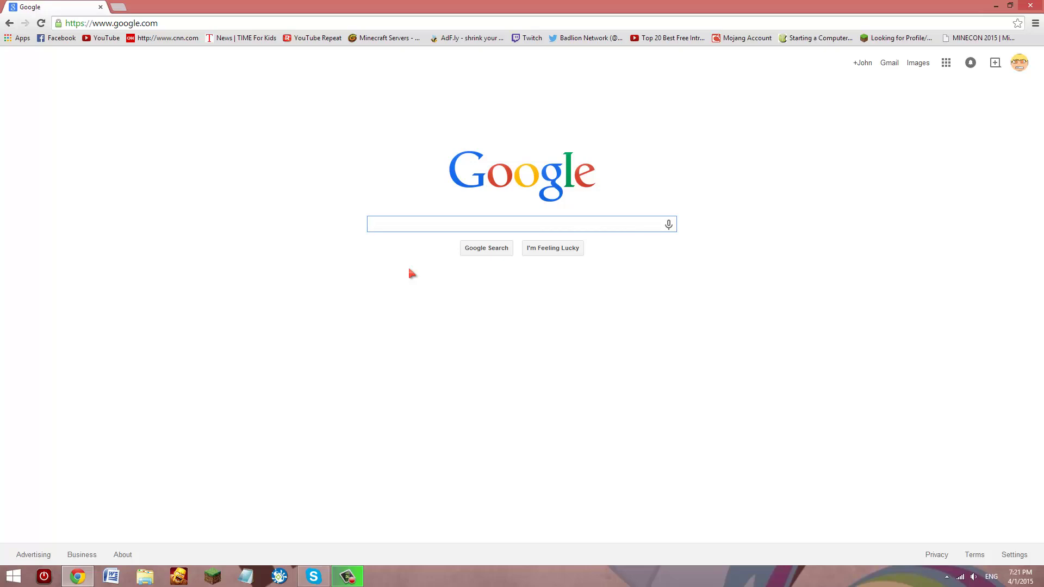
{"action": "type", "text": "GMS"}
{"action": "key", "text": "BackSpace"}
{"action": "key", "text": "BackSpace"}
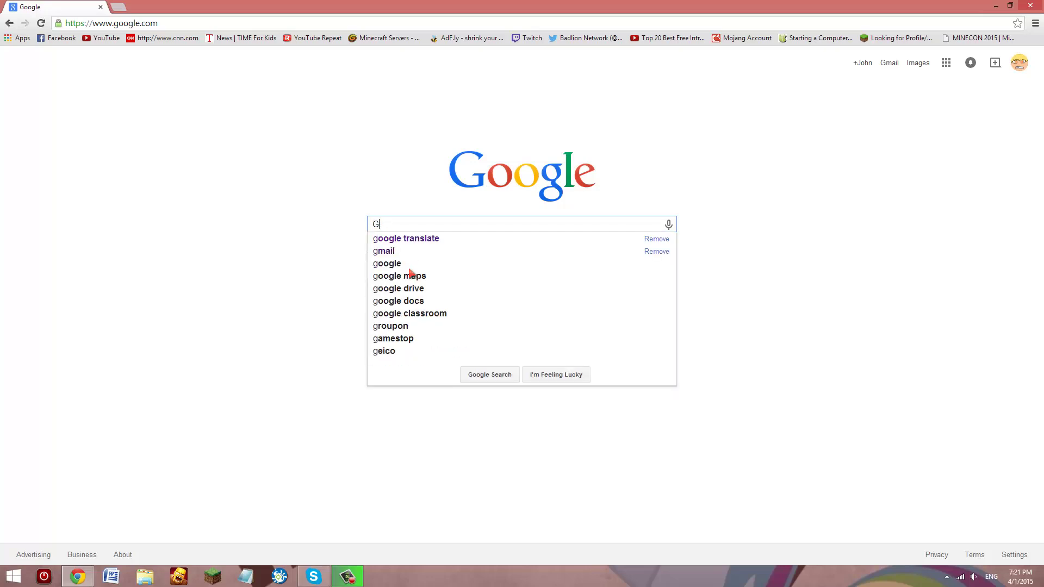
{"action": "type", "text": "MS"}
{"action": "key", "text": "Return"}
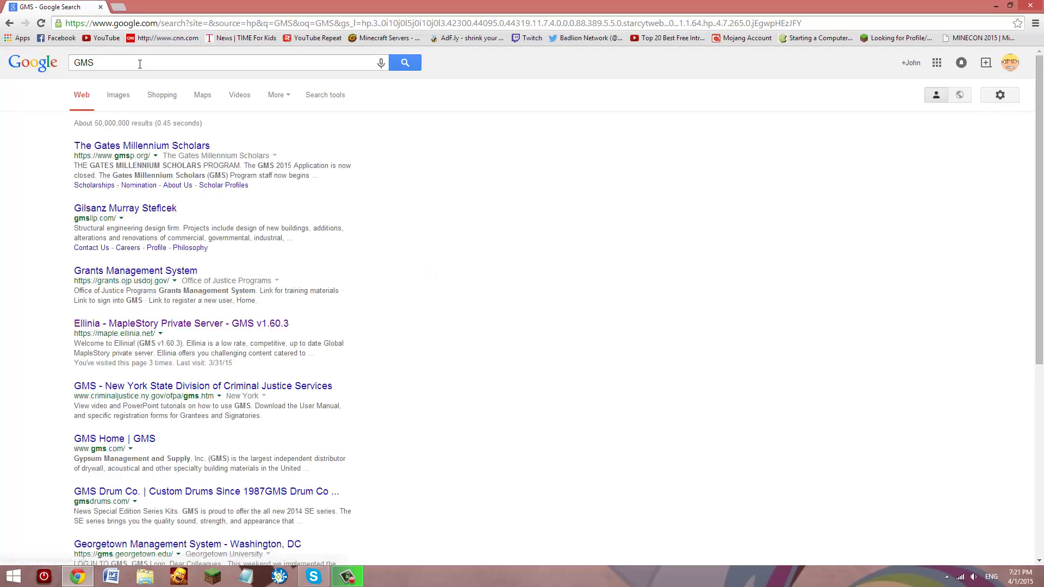
{"action": "type", "text": "maplestory"}
{"action": "key", "text": "Return"}
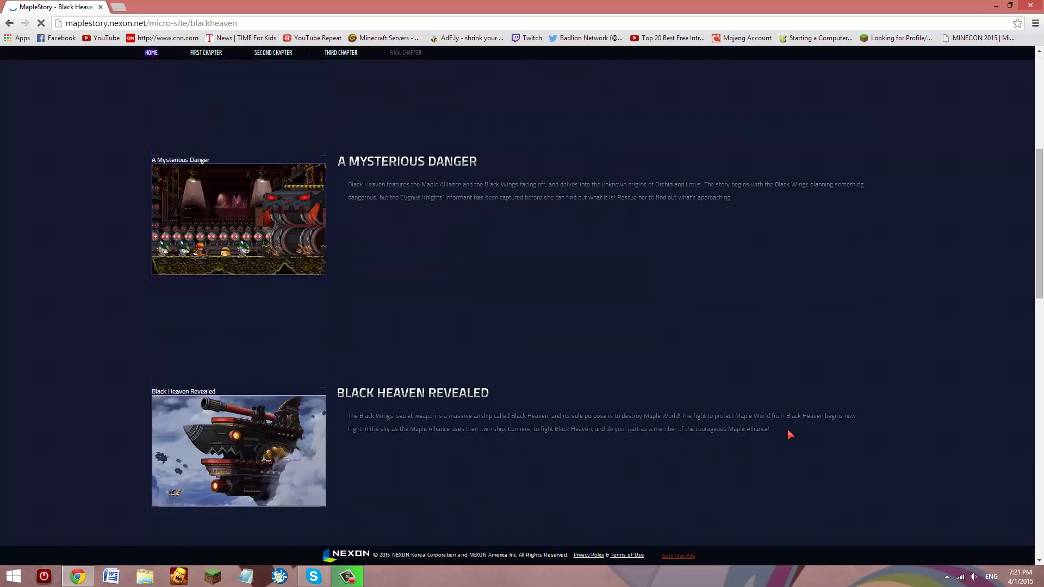
Leave the Black Heaven micro-site for the main MapleStory homepage and browse its News & Updates feed.
{"action": "scroll", "coordinate": [789, 432], "scroll_direction": "up", "scroll_amount": 1}
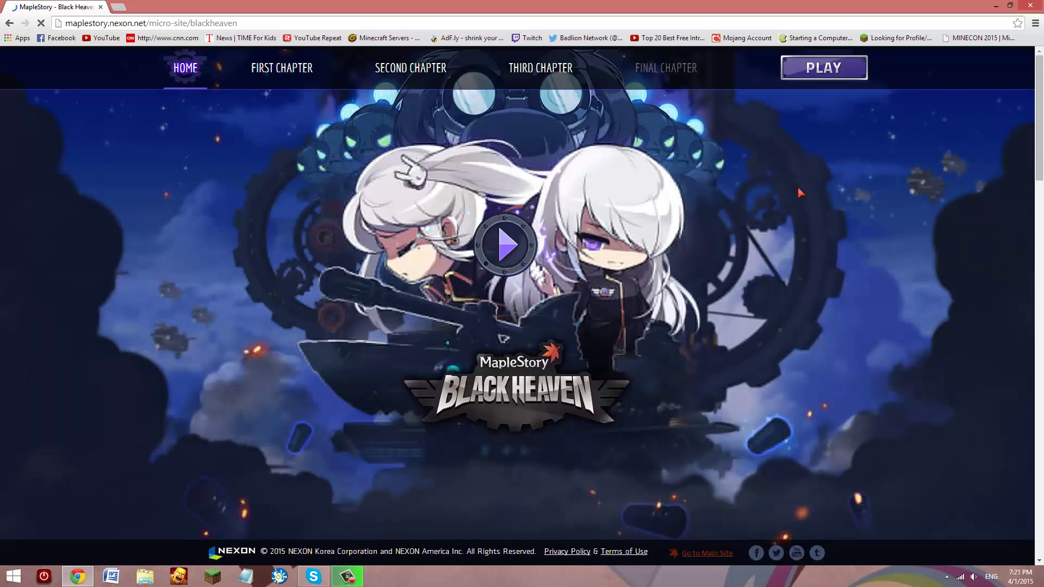
{"action": "left_click", "coordinate": [722, 553]}
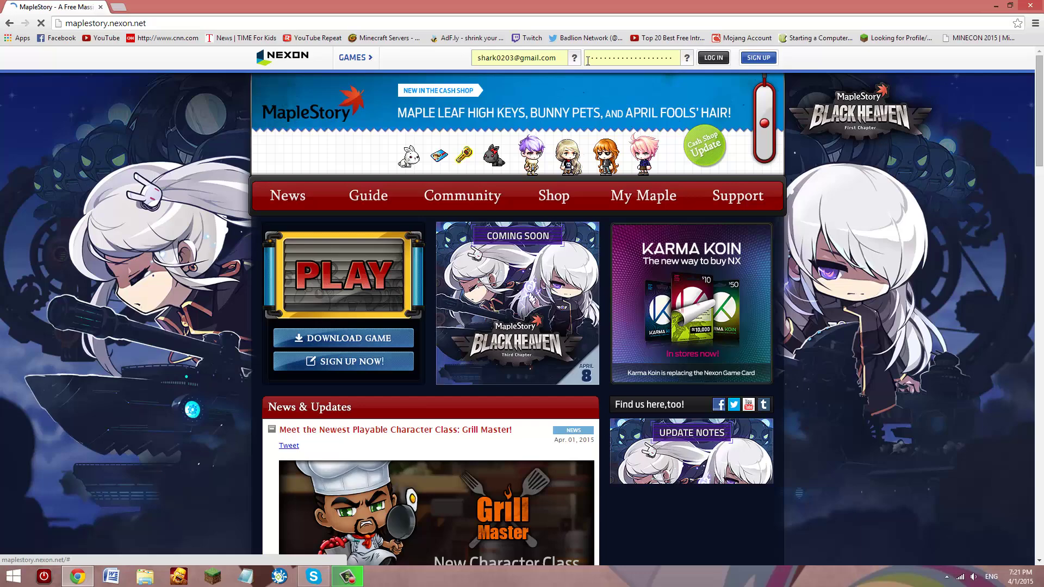
{"action": "scroll", "coordinate": [550, 327], "scroll_direction": "down", "scroll_amount": 2}
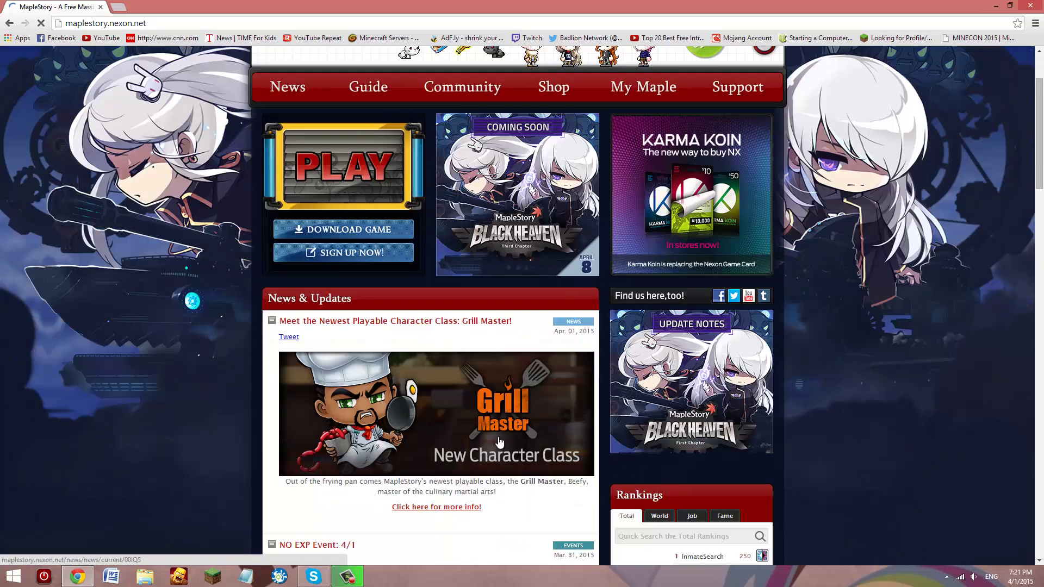
{"action": "scroll", "coordinate": [495, 445], "scroll_direction": "down", "scroll_amount": 4}
{"action": "scroll", "coordinate": [495, 445], "scroll_direction": "down", "scroll_amount": 2}
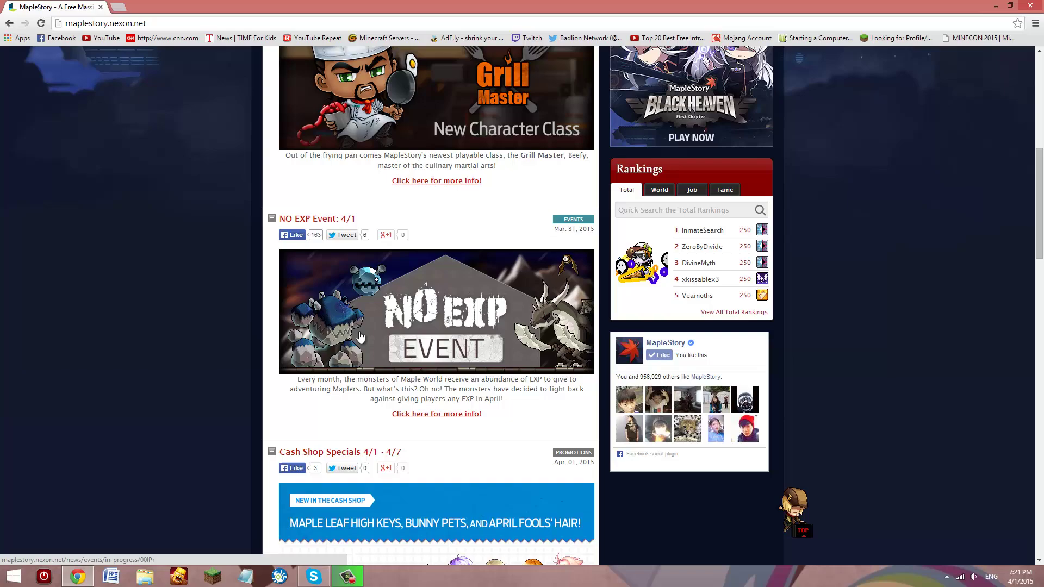
{"action": "scroll", "coordinate": [358, 353], "scroll_direction": "down", "scroll_amount": 3}
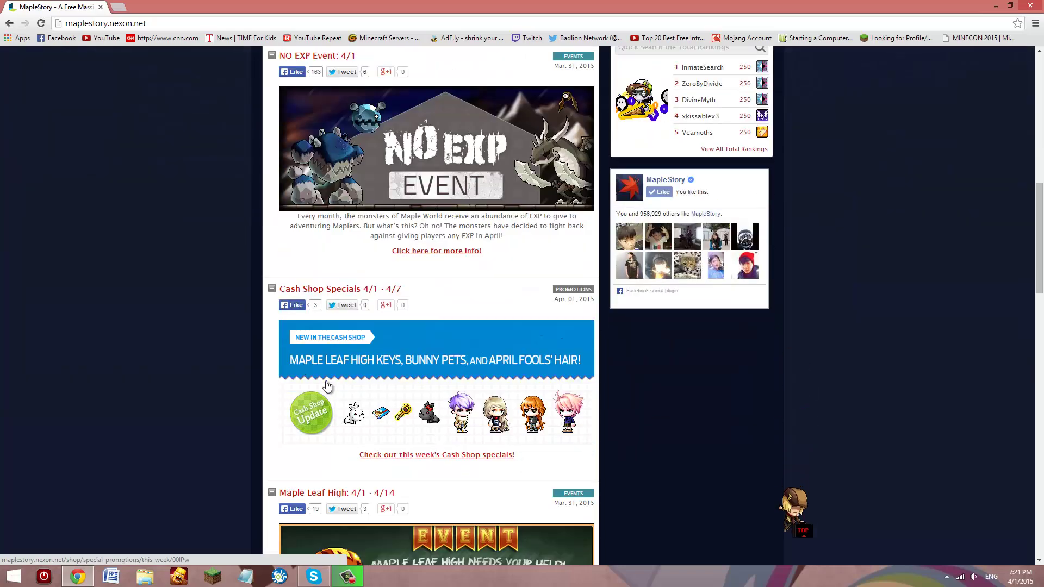
{"action": "scroll", "coordinate": [327, 386], "scroll_direction": "down", "scroll_amount": 3}
{"action": "scroll", "coordinate": [405, 324], "scroll_direction": "up", "scroll_amount": 10}
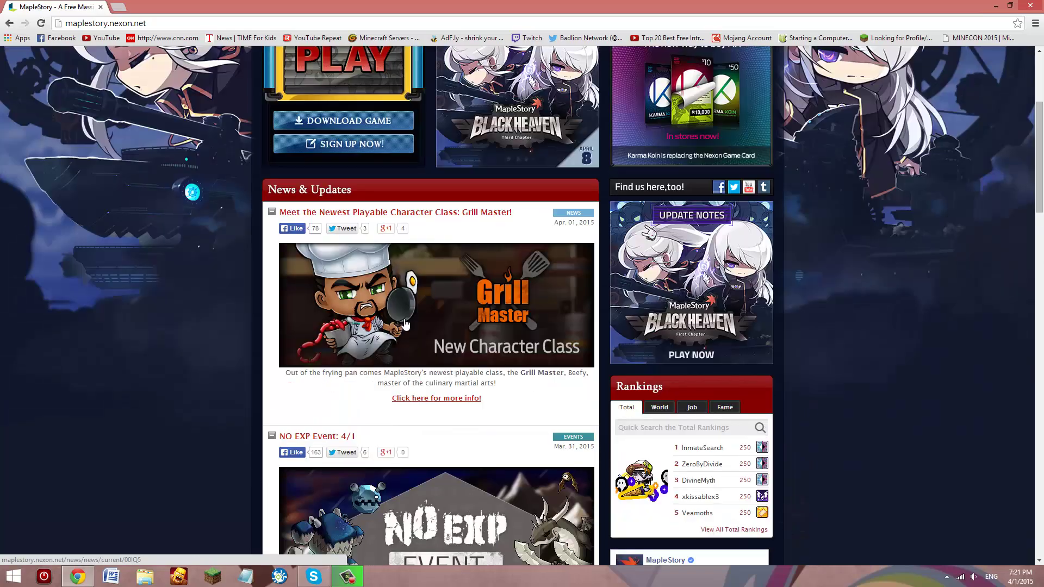
{"action": "scroll", "coordinate": [405, 324], "scroll_direction": "up", "scroll_amount": 2}
{"action": "mouse_move", "coordinate": [492, 86]}
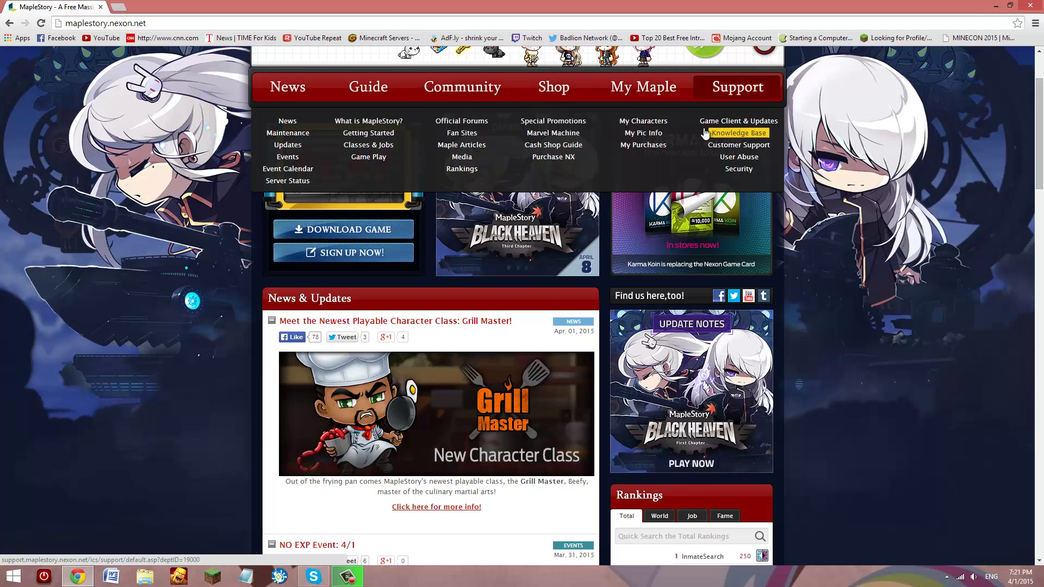
Open the Game Client & Updates page and review the downloader and regional-sites note.
{"action": "left_click", "coordinate": [727, 123]}
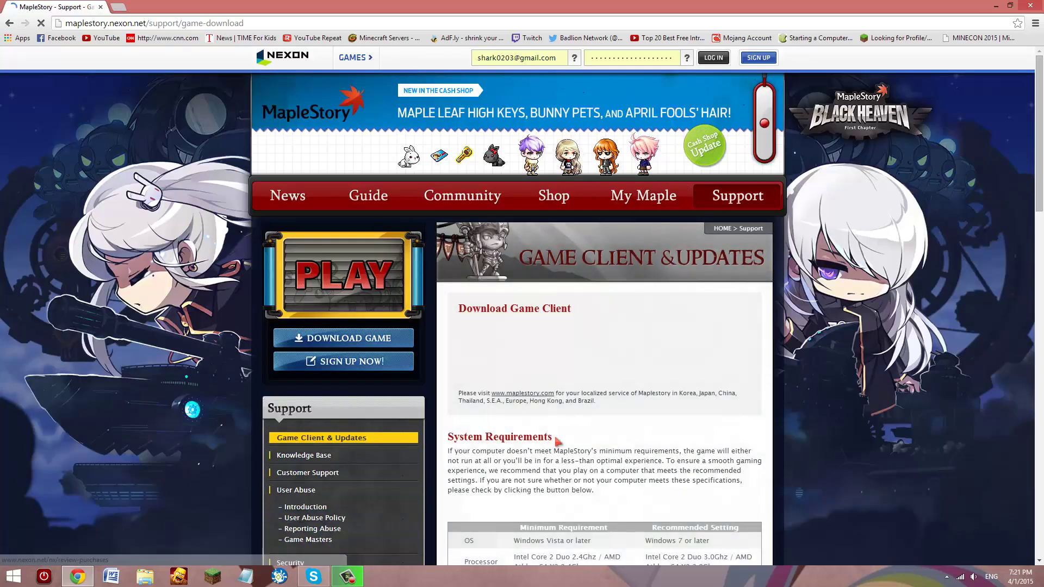
{"action": "scroll", "coordinate": [558, 435], "scroll_direction": "down", "scroll_amount": 1}
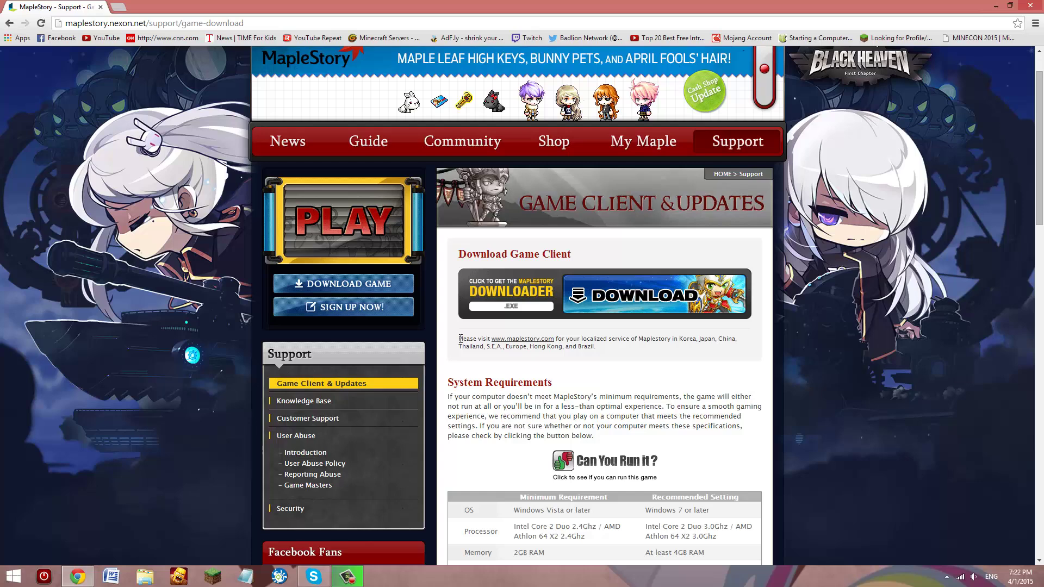
{"action": "left_click_drag", "start_coordinate": [460, 339], "coordinate": [631, 351]}
{"action": "left_click", "coordinate": [639, 352]}
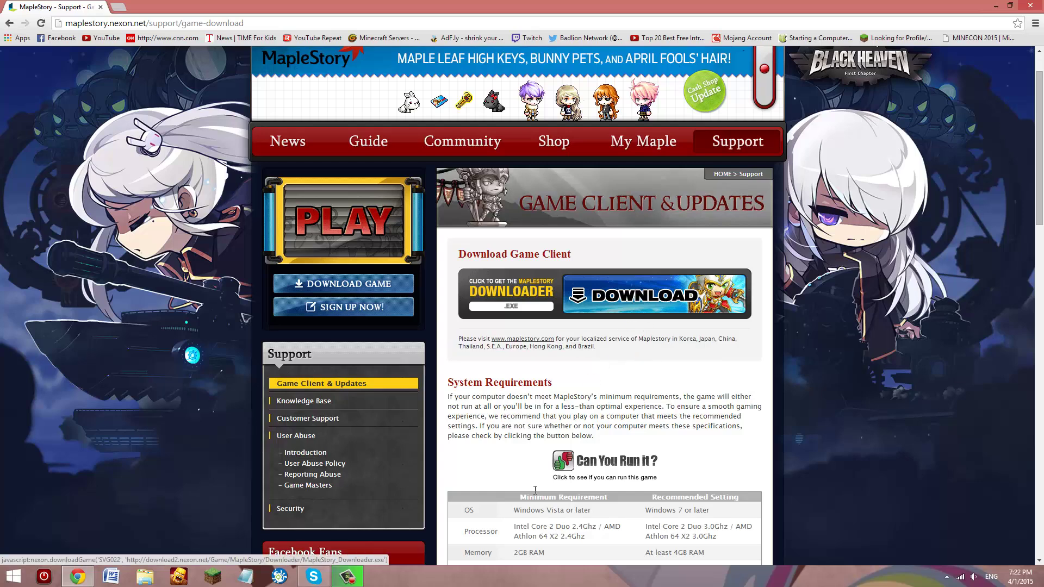
Check the Gateway (C:) drive in File Explorer, then return to the MapleStory page.
{"action": "left_click", "coordinate": [146, 579]}
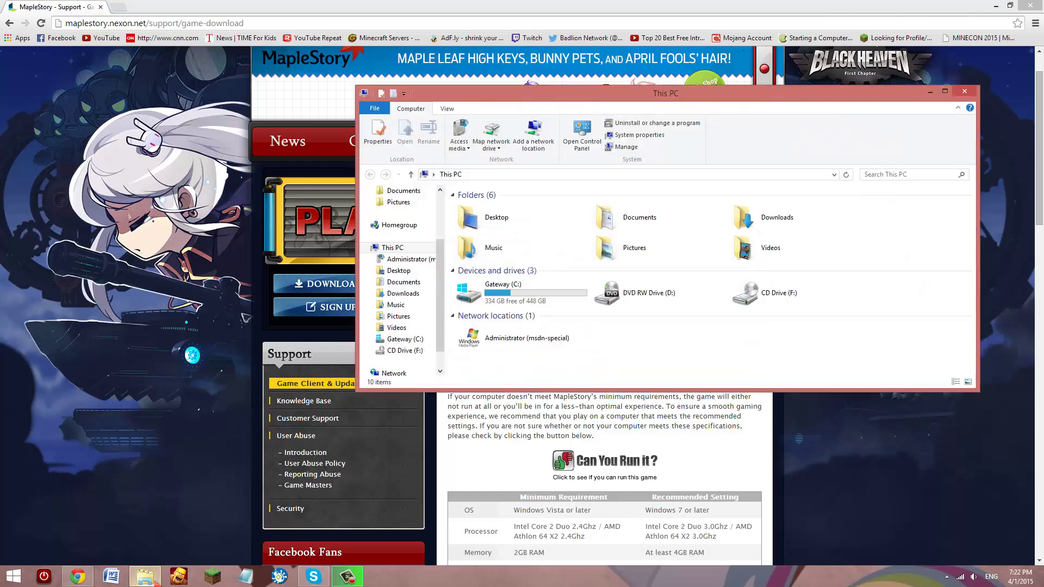
{"action": "mouse_move", "coordinate": [551, 303]}
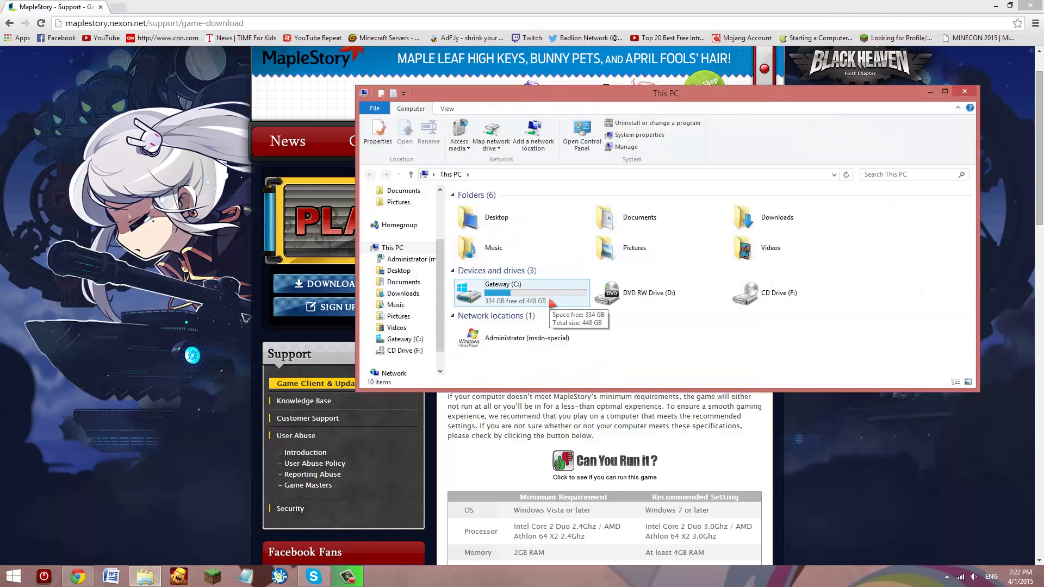
{"action": "double_click", "coordinate": [551, 303]}
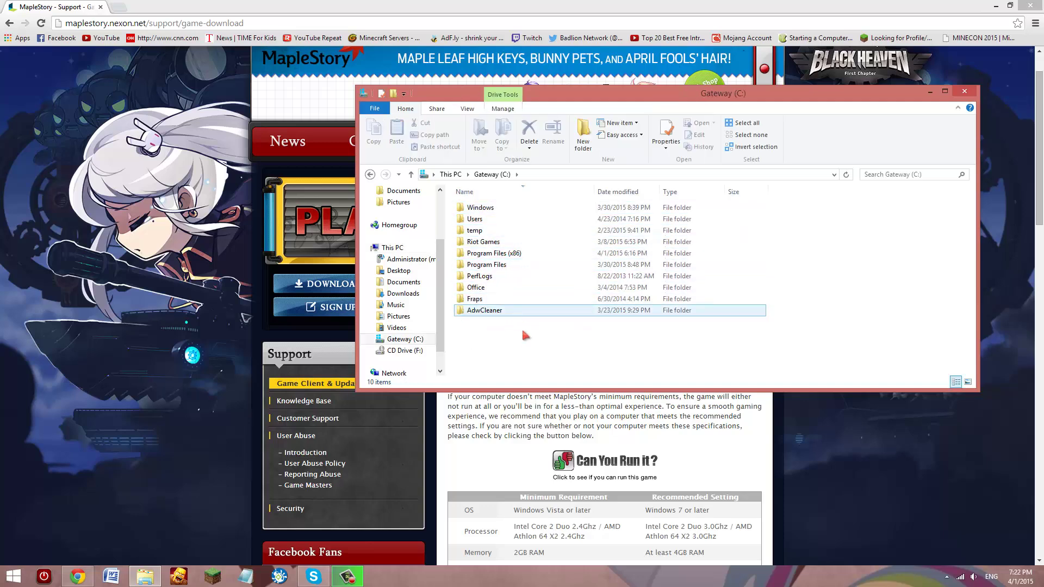
{"action": "left_click", "coordinate": [519, 433]}
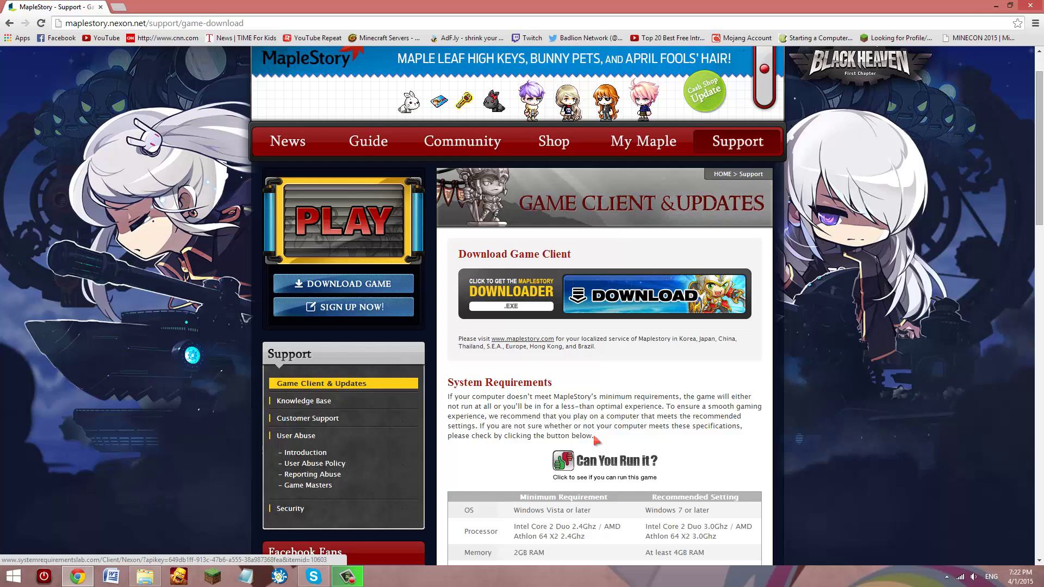
Open maple.ellinia.net in a new tab.
{"action": "left_click", "coordinate": [116, 7]}
{"action": "type", "text": "maple.ellinia.net"}
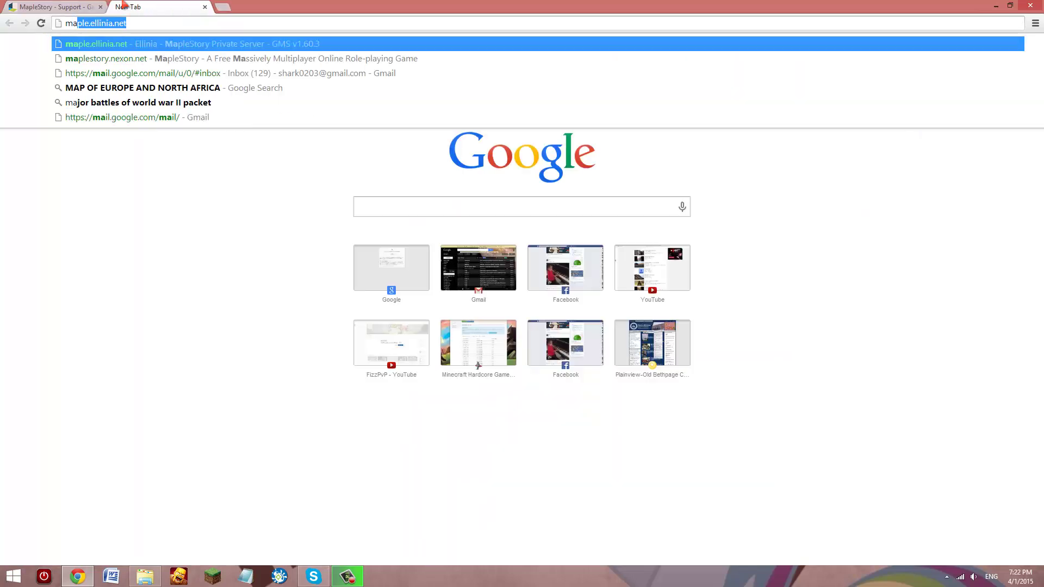
{"action": "key", "text": "Return"}
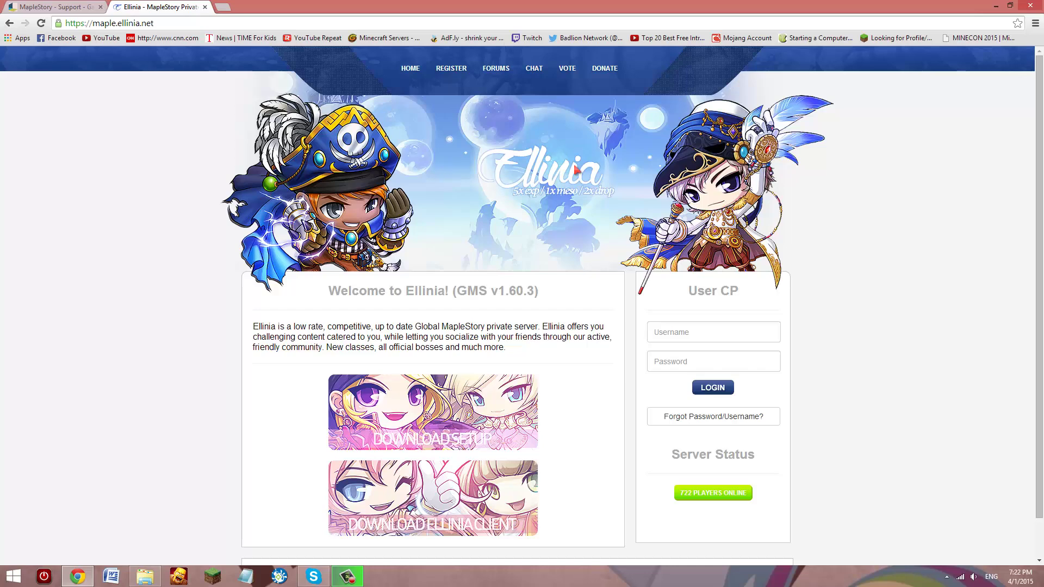
Look at the Ellinia donate page, then go back to the home page and scroll down.
{"action": "left_click", "coordinate": [599, 70]}
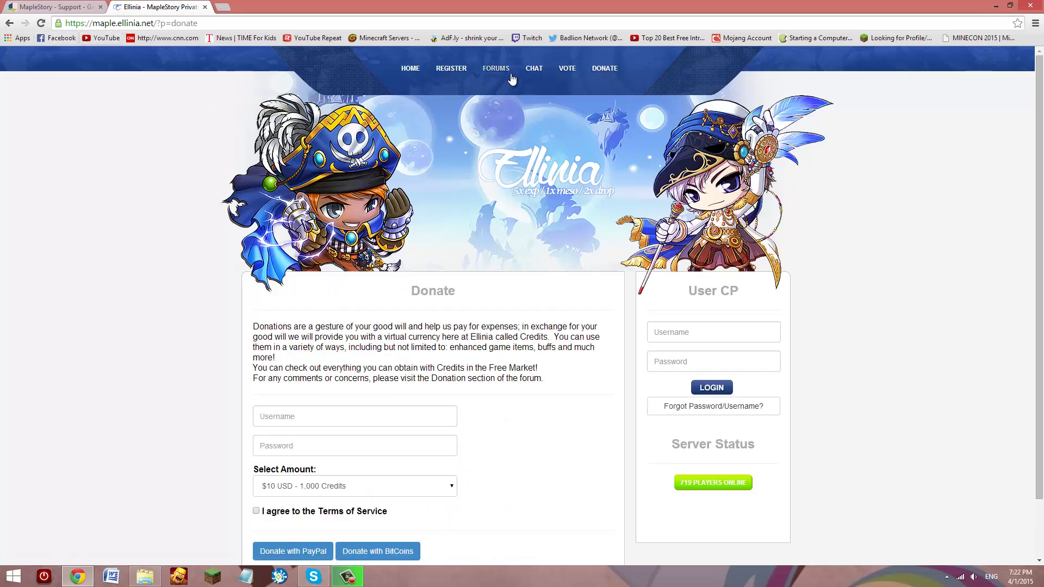
{"action": "scroll", "coordinate": [459, 326], "scroll_direction": "down", "scroll_amount": 3}
{"action": "scroll", "coordinate": [234, 315], "scroll_direction": "up", "scroll_amount": 3}
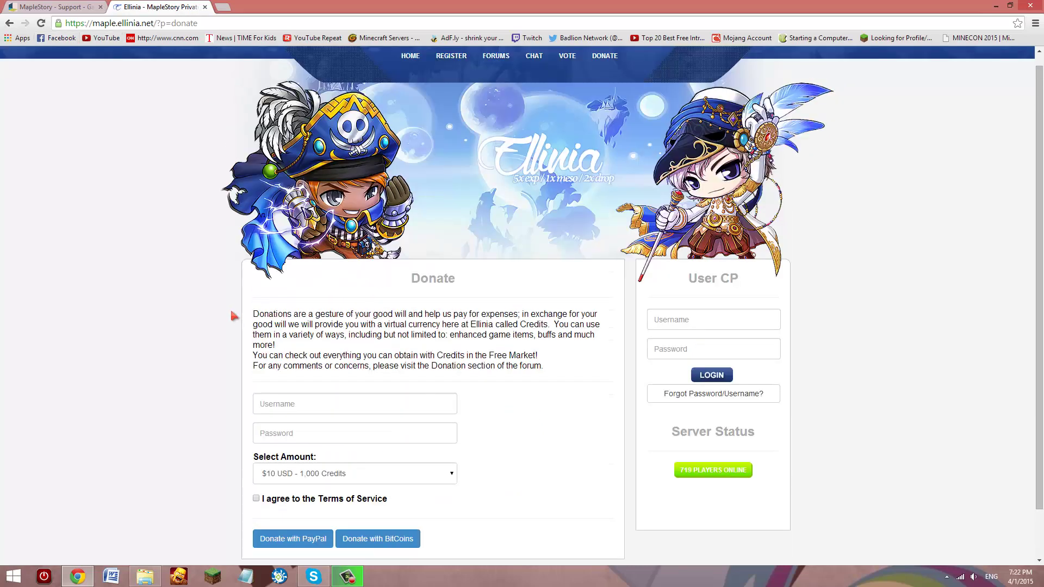
{"action": "key", "text": "alt+Left"}
{"action": "scroll", "coordinate": [234, 315], "scroll_direction": "down", "scroll_amount": 2}
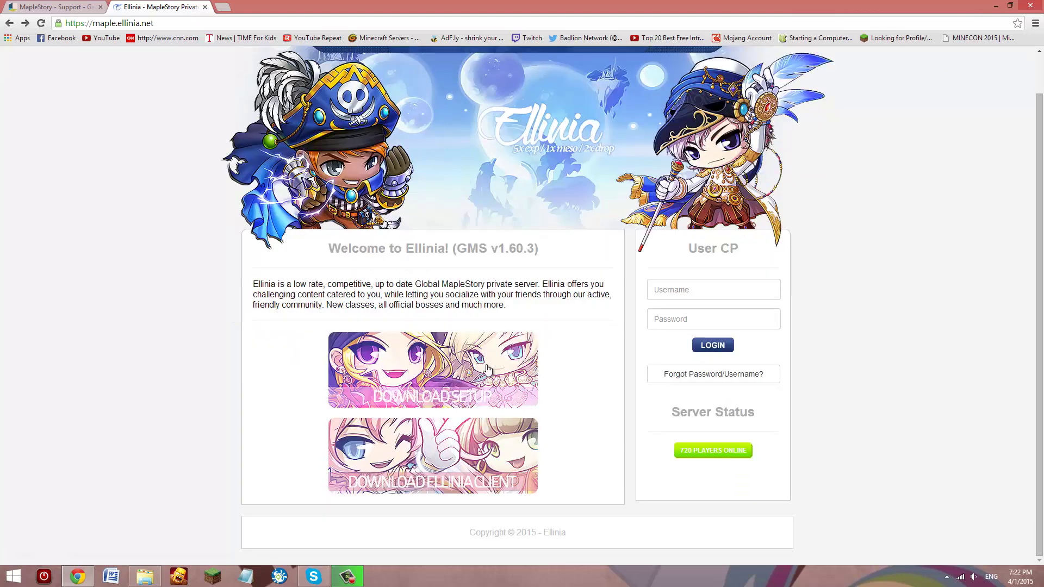
Download Ellinia.exe, launch it, and choose Don't run at the SmartScreen warning.
{"action": "left_click", "coordinate": [478, 459]}
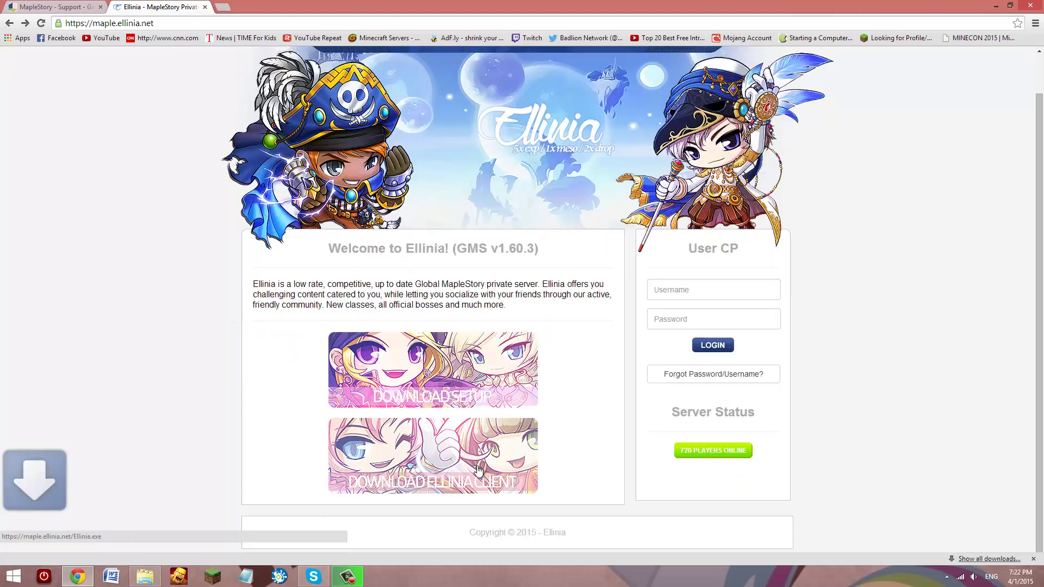
{"action": "left_click", "coordinate": [64, 558]}
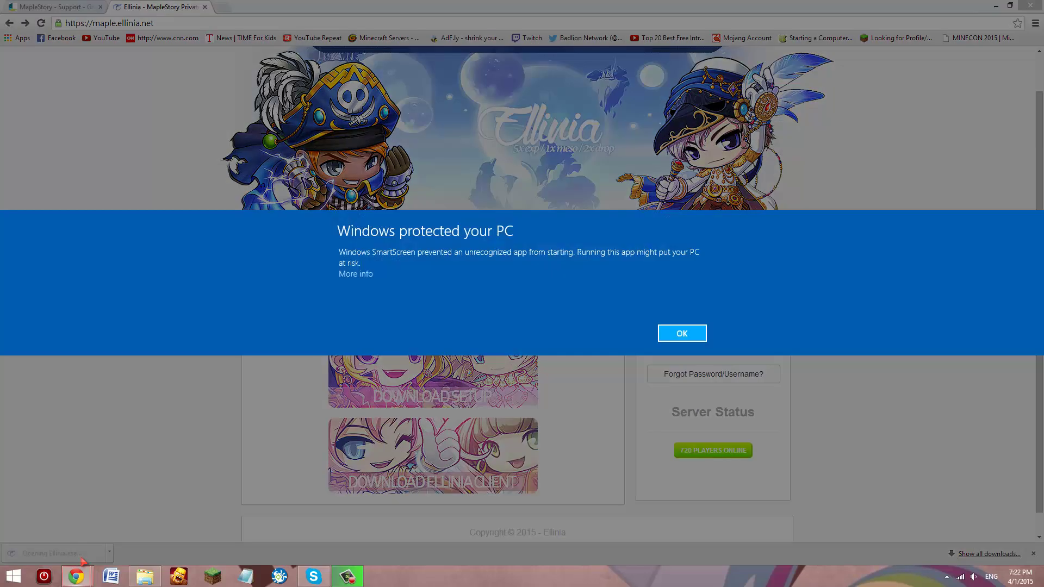
{"action": "left_click", "coordinate": [361, 275]}
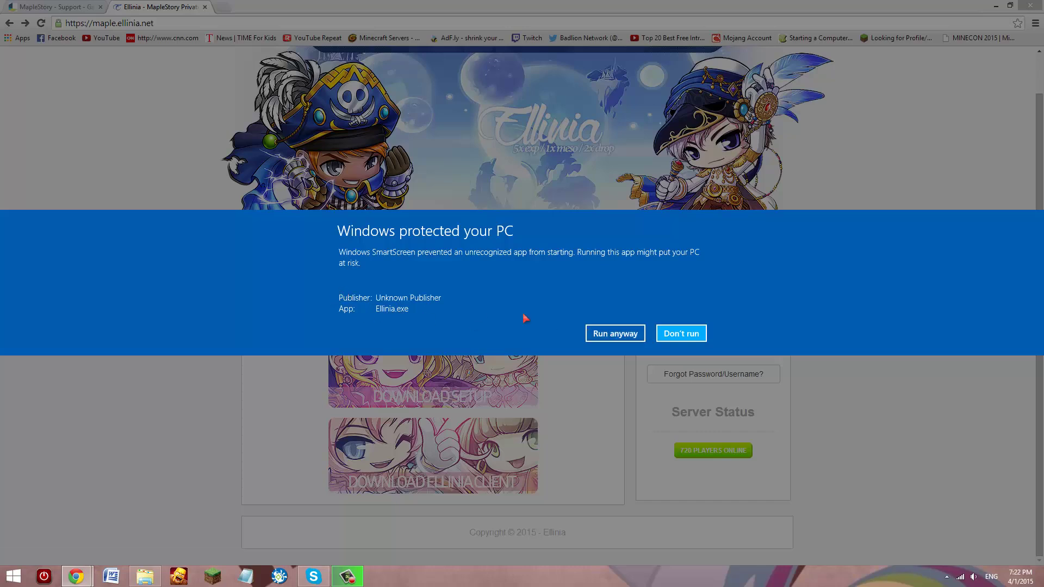
{"action": "left_click", "coordinate": [668, 334]}
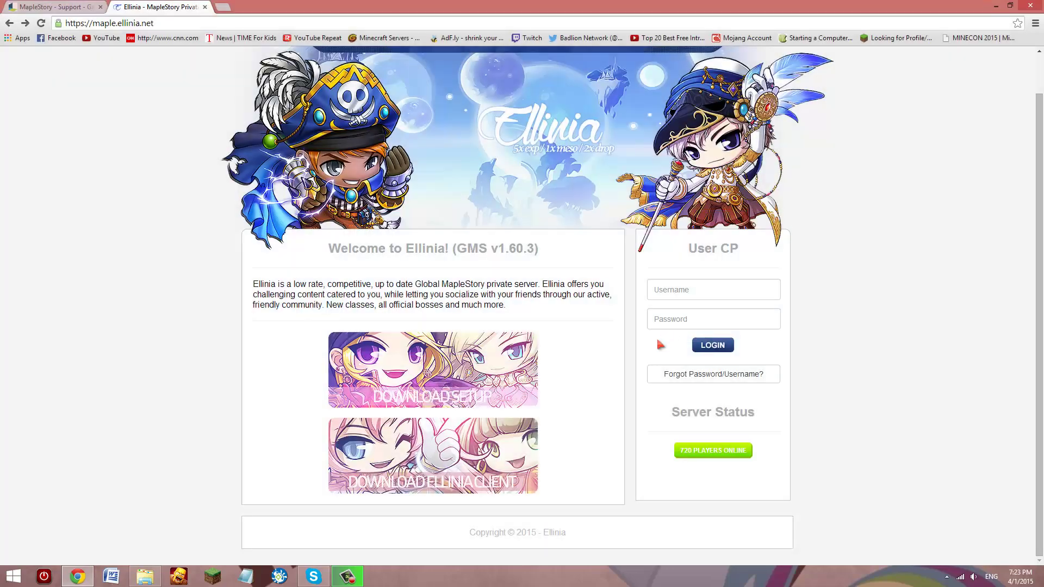
Download the official MapleStory setup from Nexon, return to Ellinia, and reopen the game download page.
{"action": "left_click", "coordinate": [427, 375]}
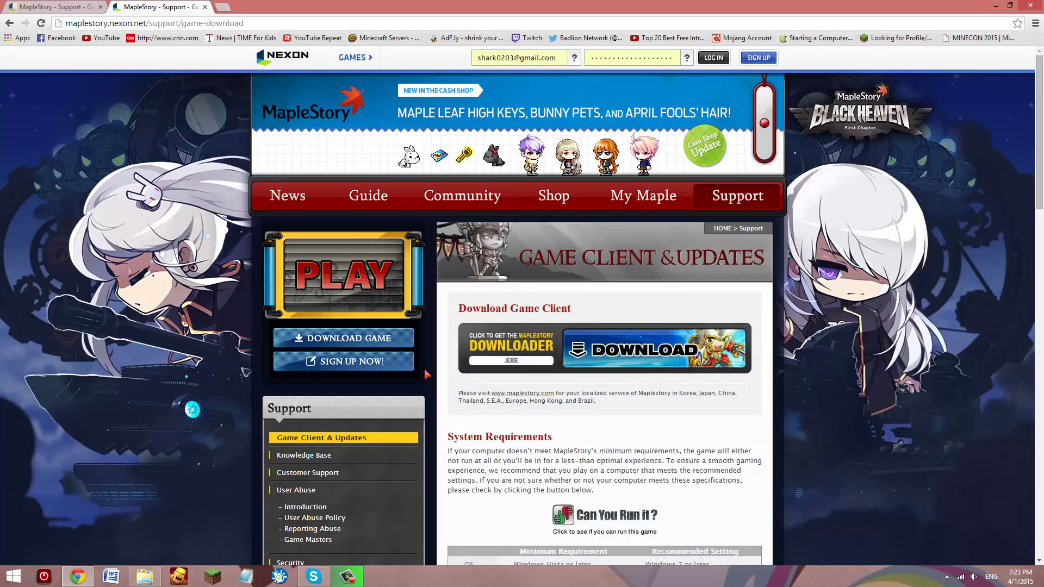
{"action": "scroll", "coordinate": [429, 375], "scroll_direction": "down", "scroll_amount": 3}
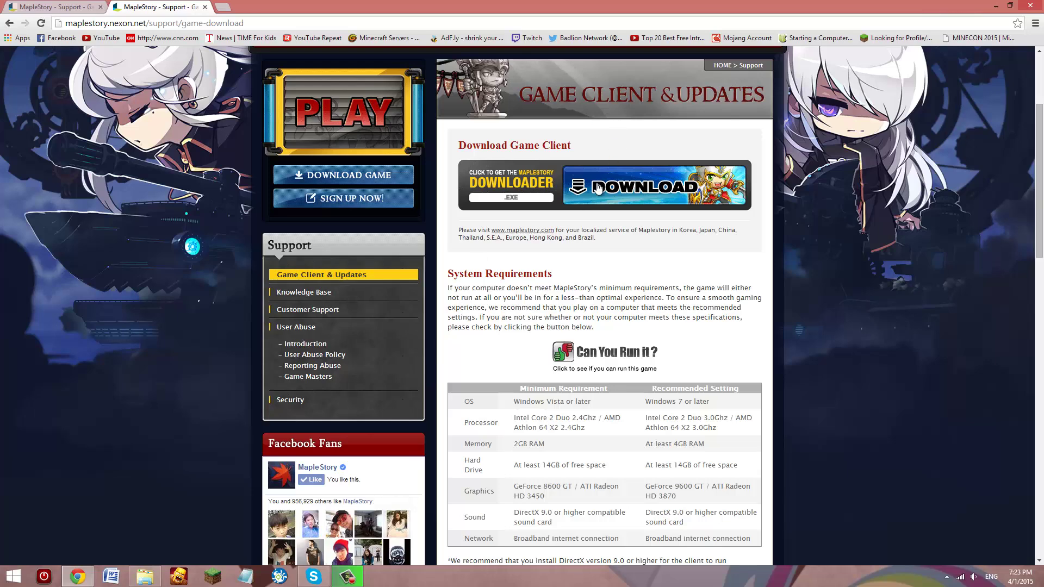
{"action": "left_click", "coordinate": [599, 188]}
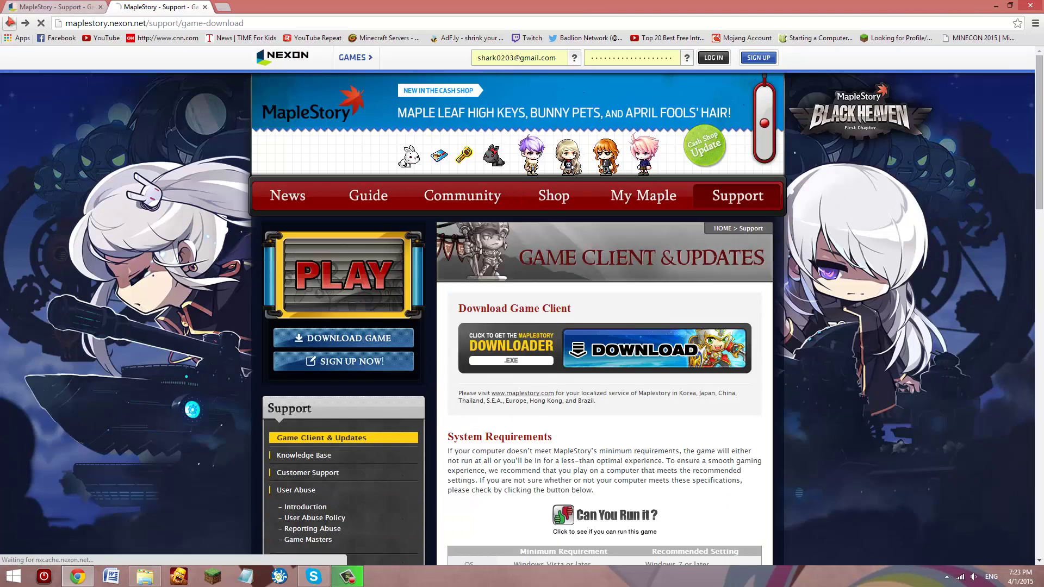
{"action": "left_click", "coordinate": [10, 23]}
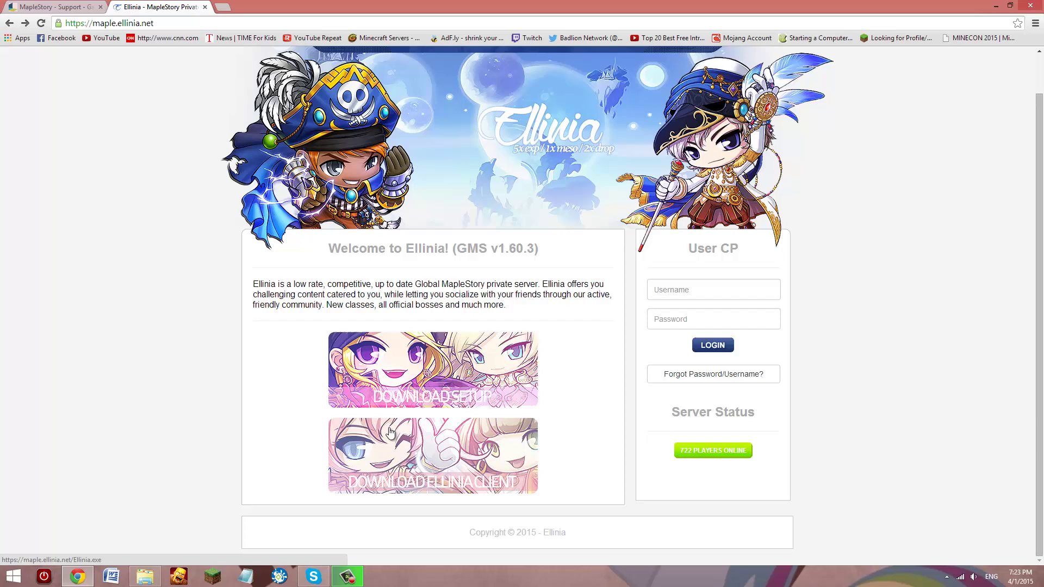
{"action": "left_click", "coordinate": [145, 576]}
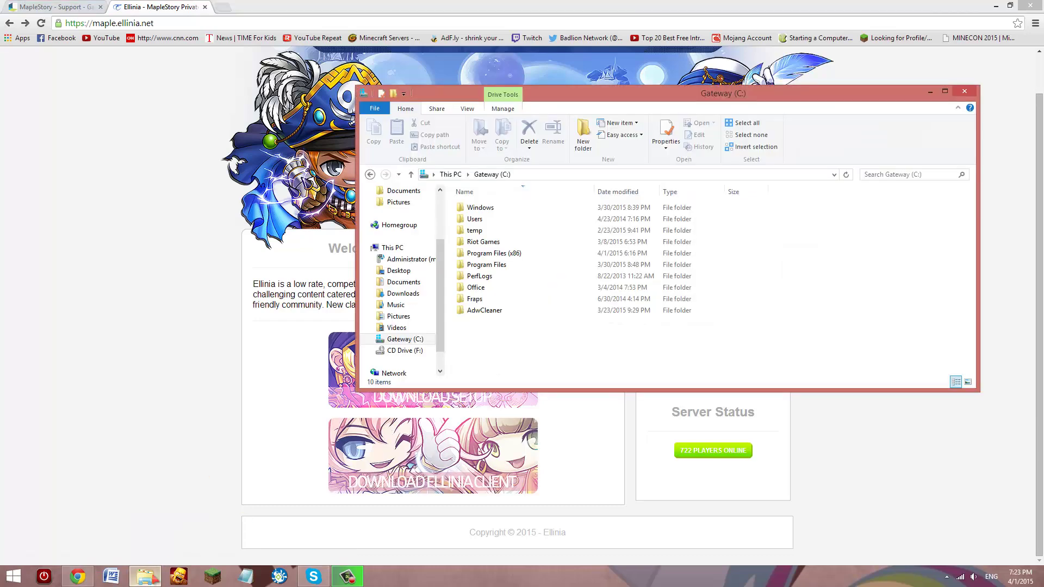
{"action": "left_click", "coordinate": [343, 397]}
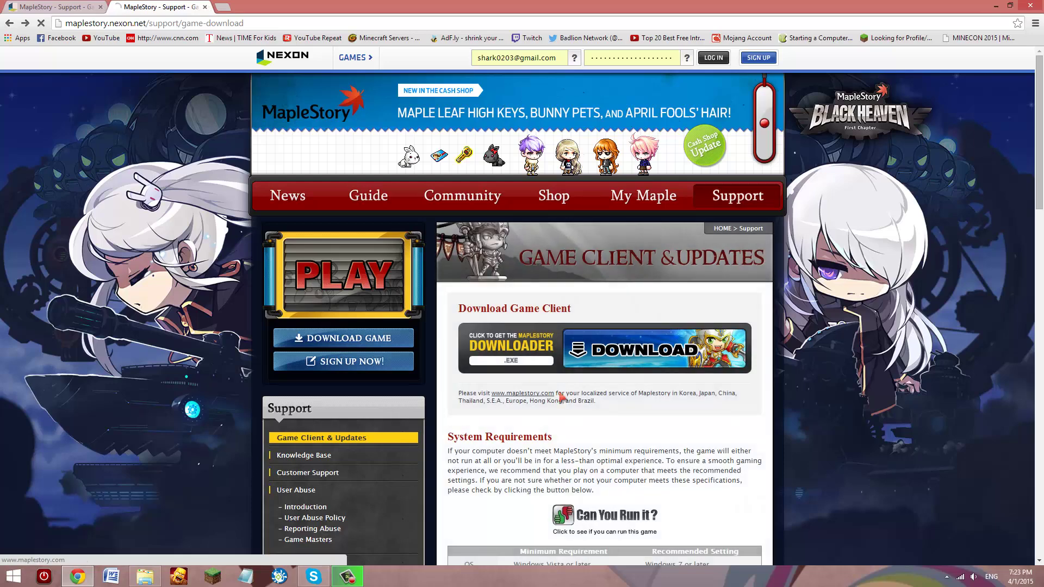
Go back to maple.ellinia.net and download the client again as Ellinia (1).exe.
{"action": "key", "text": "alt+Left"}
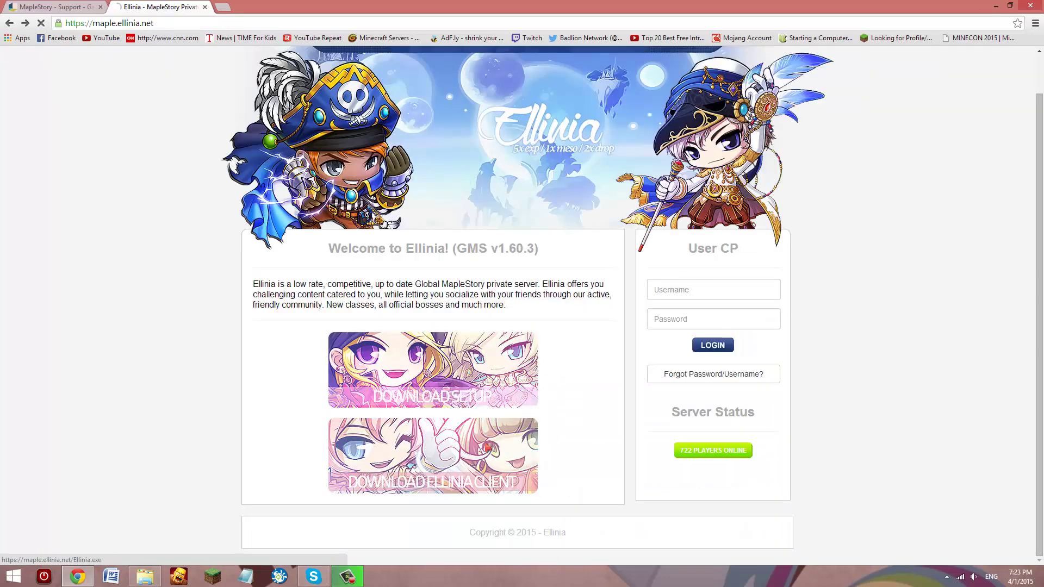
{"action": "left_click", "coordinate": [486, 447]}
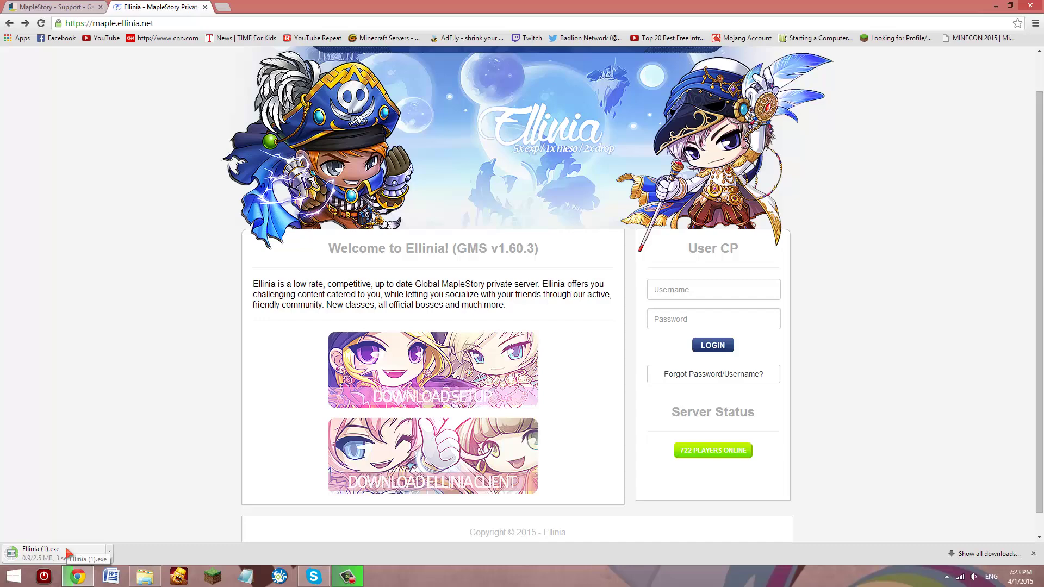
{"action": "right_click", "coordinate": [68, 554]}
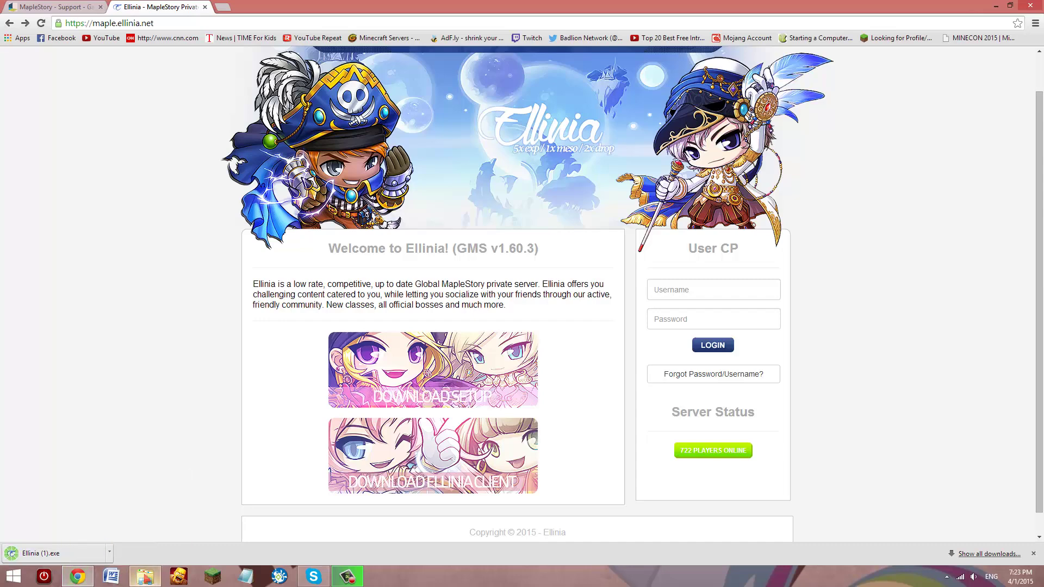
In the Downloads folder, delete the duplicate Ellinia (1) and select the original Ellinia file.
{"action": "left_click", "coordinate": [145, 577]}
{"action": "left_click", "coordinate": [401, 294]}
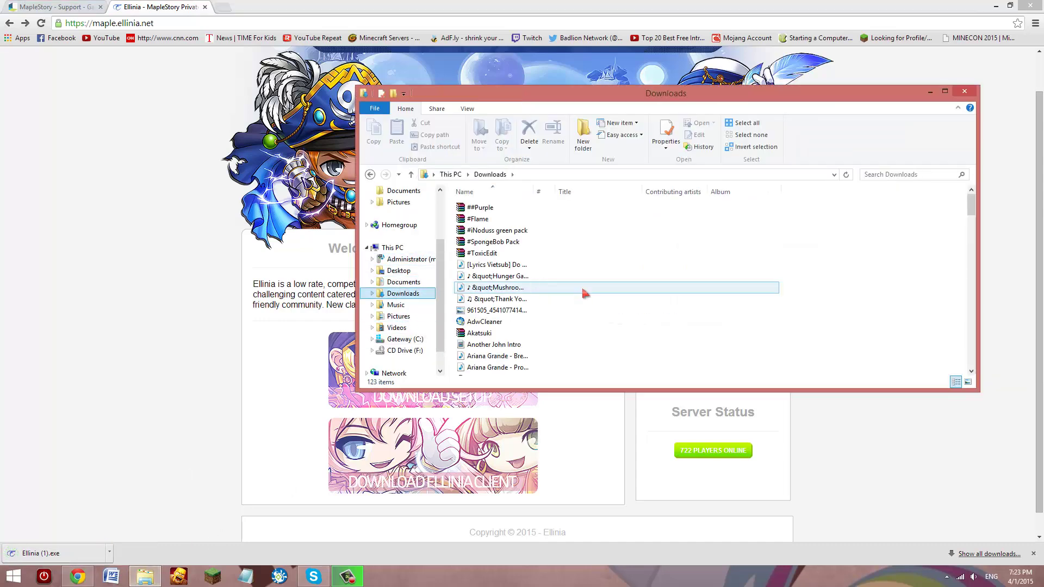
{"action": "left_click", "coordinate": [582, 290]}
{"action": "scroll", "coordinate": [582, 285], "scroll_direction": "down", "scroll_amount": 20}
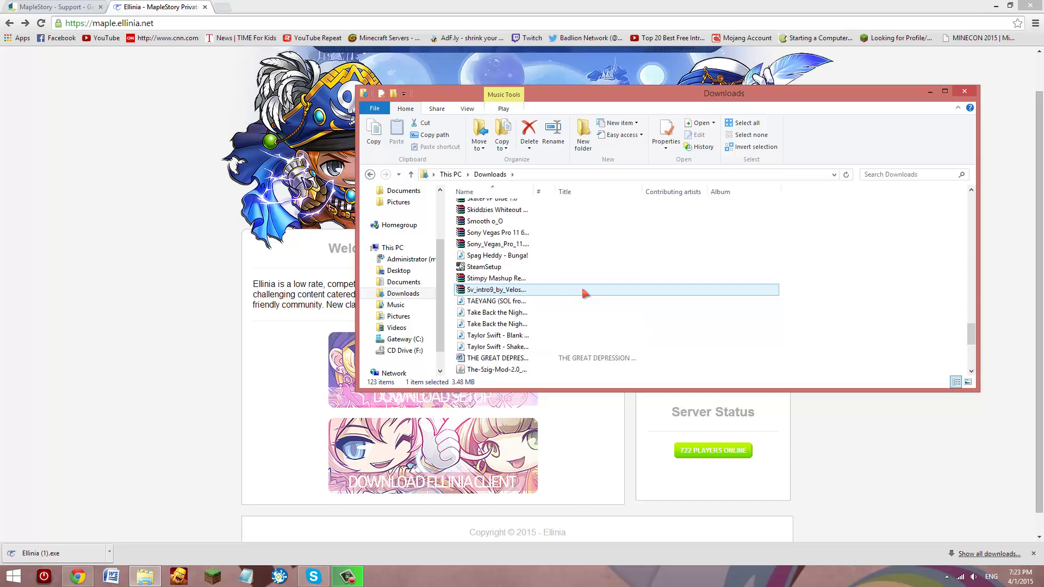
{"action": "scroll", "coordinate": [582, 285], "scroll_direction": "up", "scroll_amount": 4}
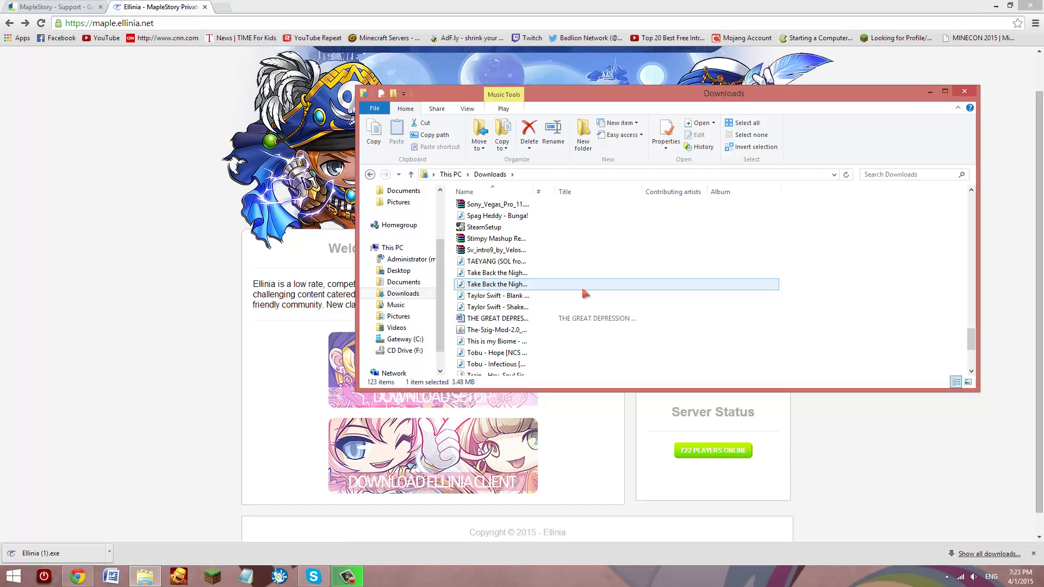
{"action": "scroll", "coordinate": [582, 285], "scroll_direction": "up", "scroll_amount": 8}
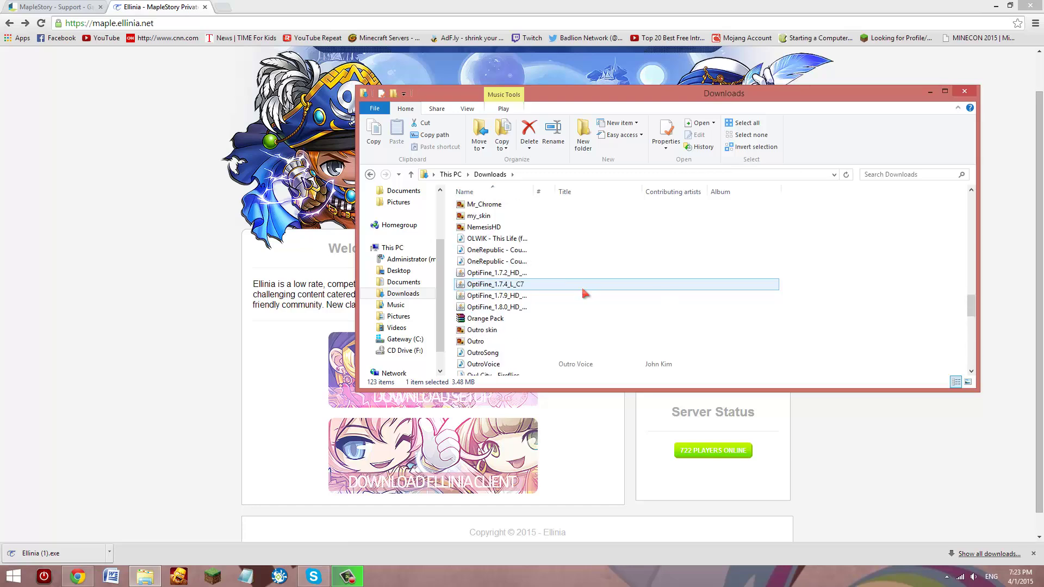
{"action": "scroll", "coordinate": [582, 285], "scroll_direction": "up", "scroll_amount": 3}
{"action": "scroll", "coordinate": [582, 285], "scroll_direction": "up", "scroll_amount": 12}
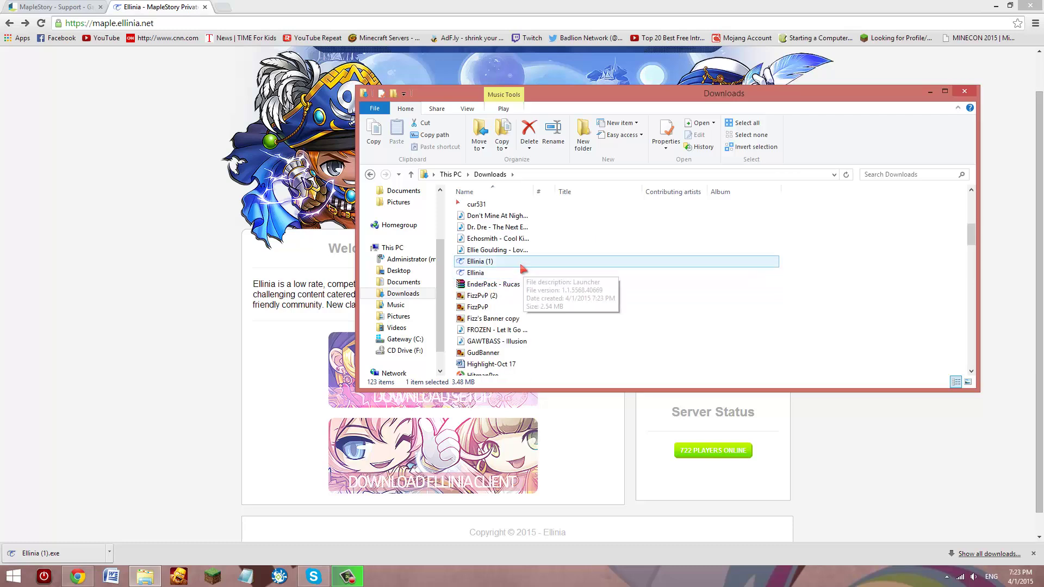
{"action": "left_click", "coordinate": [520, 262]}
{"action": "key", "text": "Delete"}
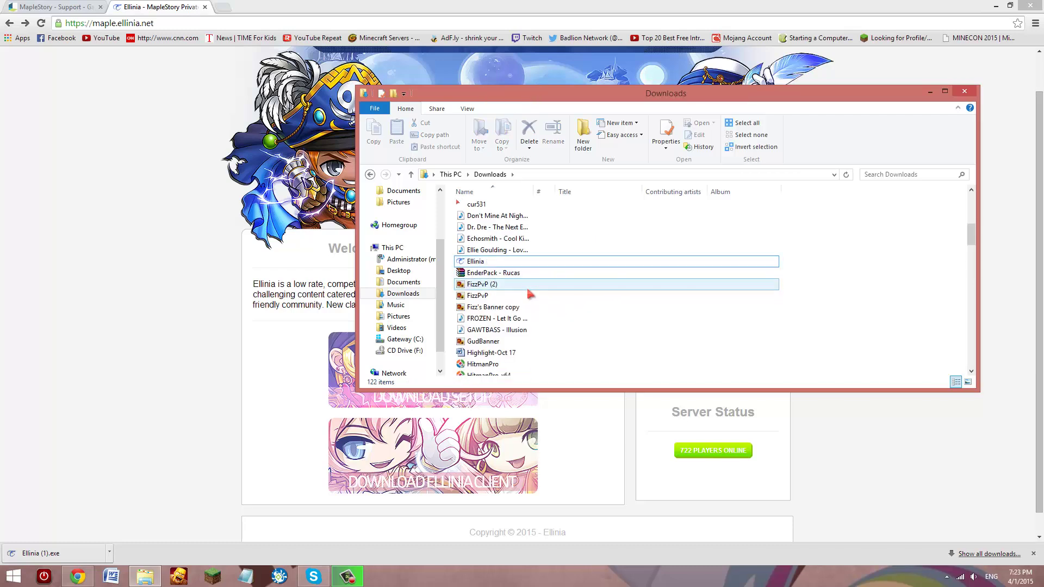
{"action": "left_click", "coordinate": [485, 263]}
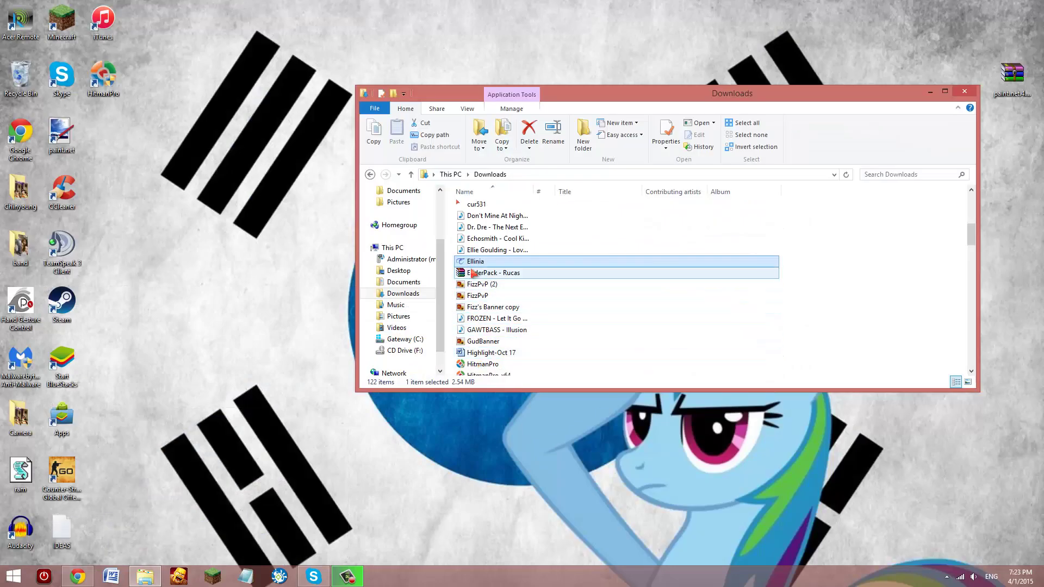
Move Ellinia via the desktop into C:\Riot Games\League of Legends, then close Explorer.
{"action": "left_click_drag", "start_coordinate": [473, 264], "coordinate": [205, 303]}
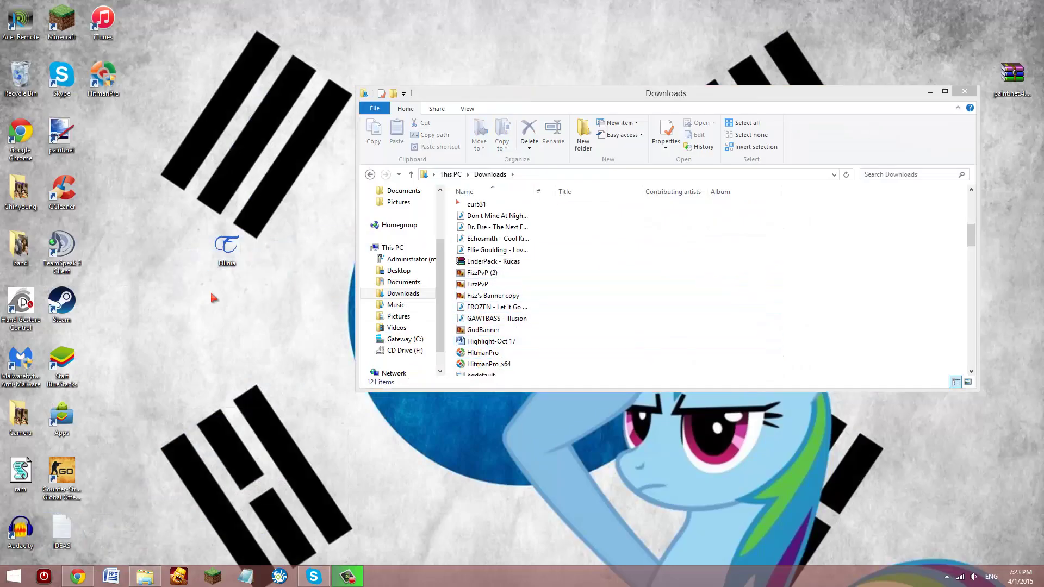
{"action": "left_click", "coordinate": [233, 261]}
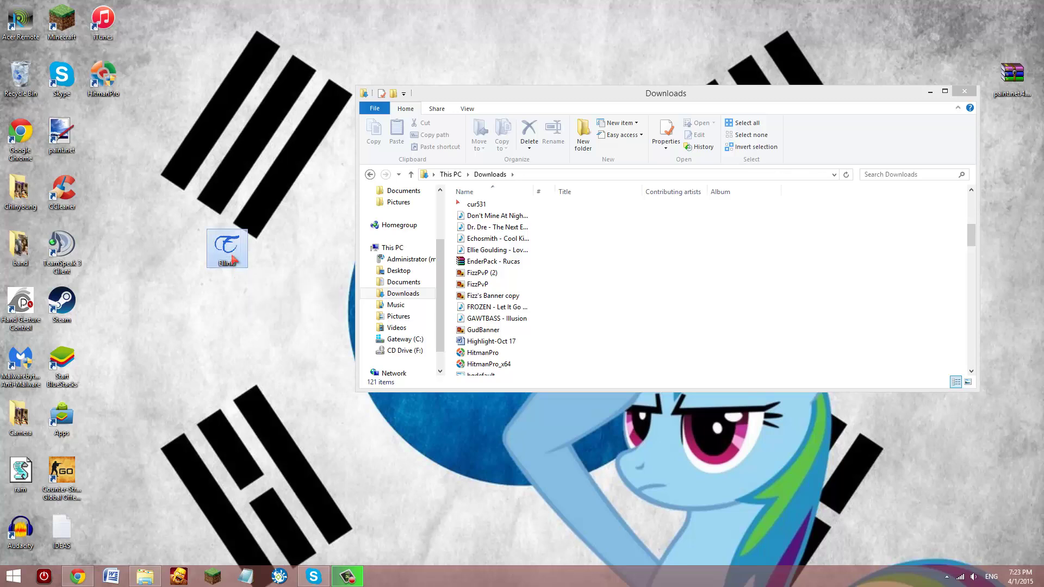
{"action": "left_click", "coordinate": [406, 339]}
{"action": "key", "text": "r"}
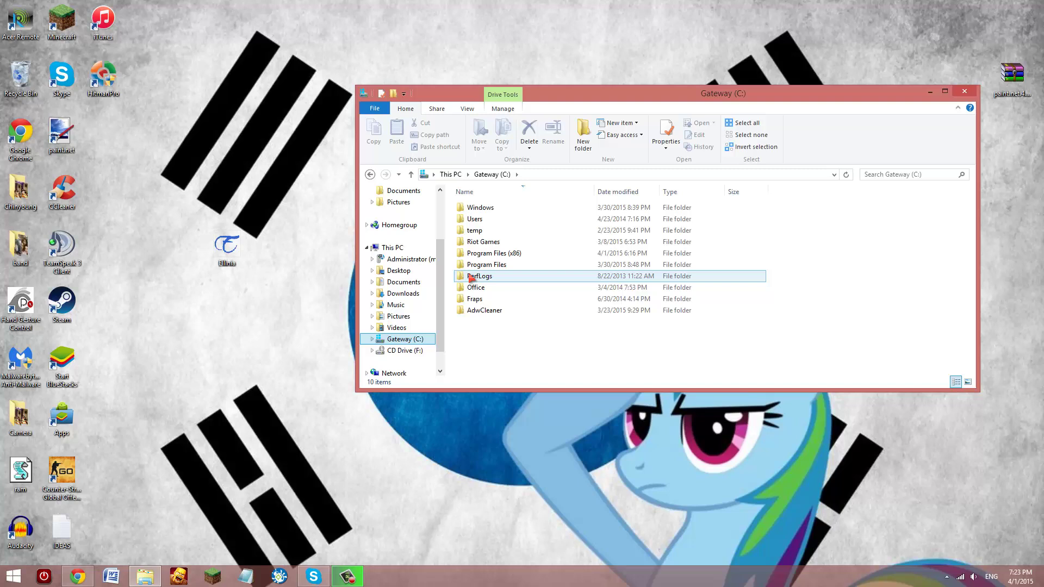
{"action": "double_click", "coordinate": [478, 242]}
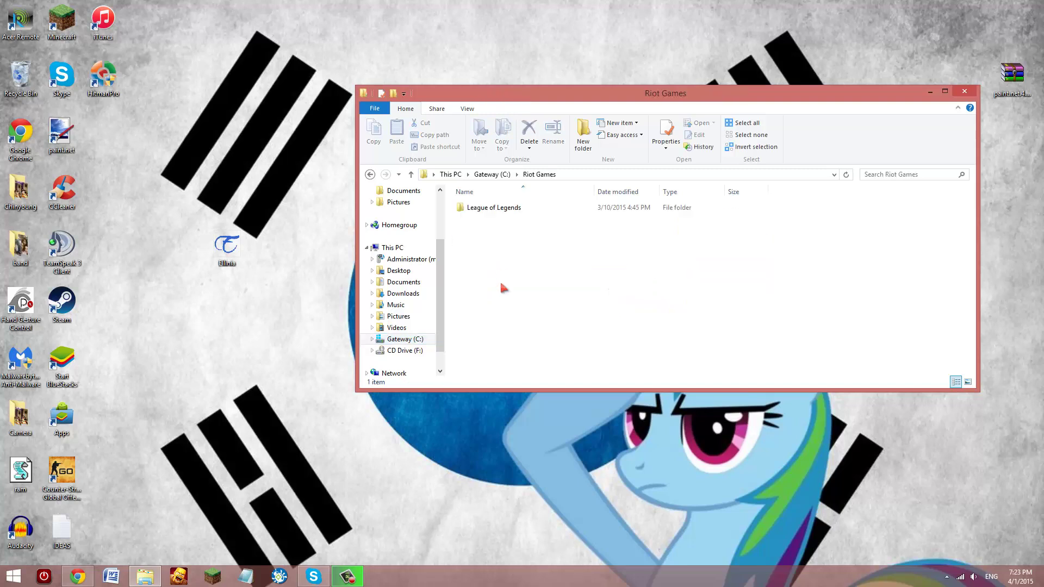
{"action": "double_click", "coordinate": [483, 212]}
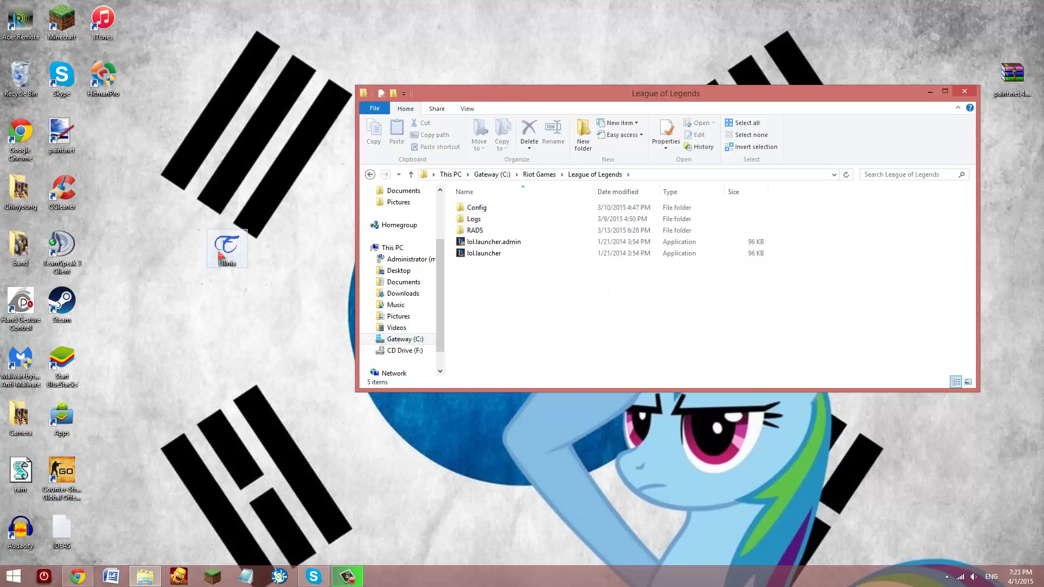
{"action": "left_click_drag", "start_coordinate": [220, 255], "coordinate": [268, 233]}
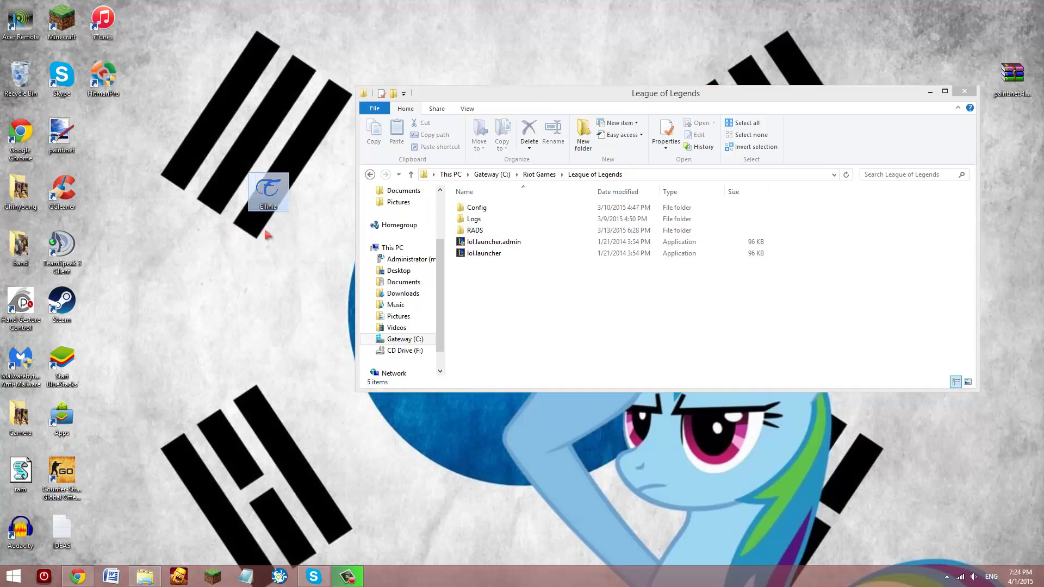
{"action": "left_click", "coordinate": [963, 92]}
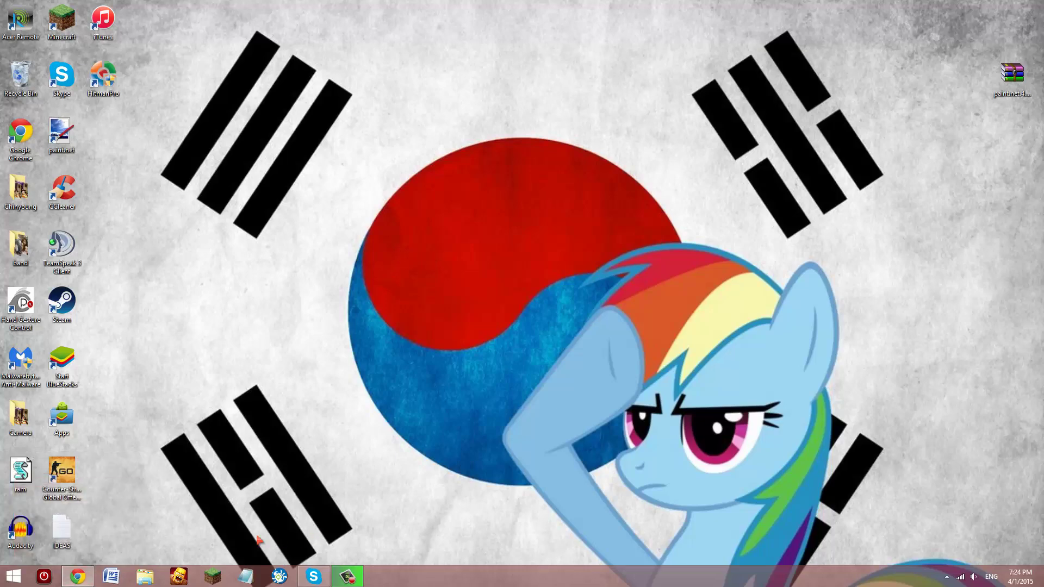
Run lol.launcher.admin from C:\Riot Games\League of Legends as administrator, then close the folder window.
{"action": "left_click", "coordinate": [145, 577]}
{"action": "double_click", "coordinate": [479, 294]}
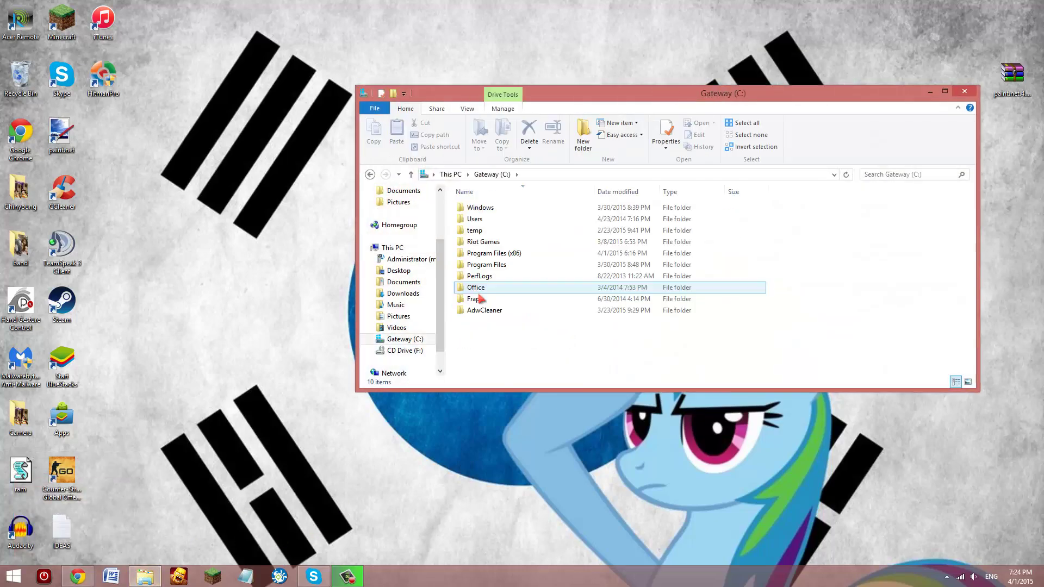
{"action": "double_click", "coordinate": [482, 241]}
{"action": "double_click", "coordinate": [488, 208]}
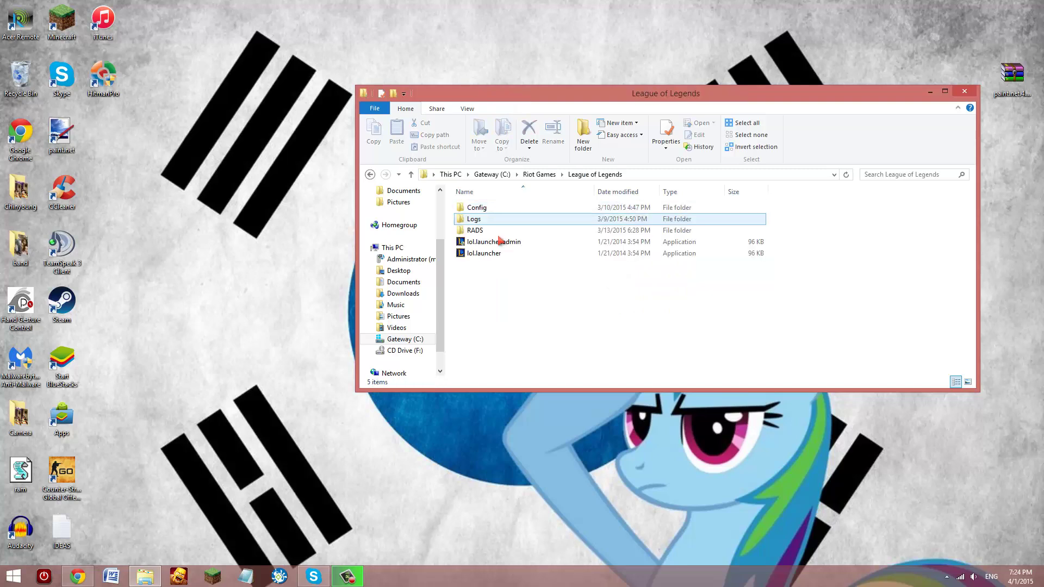
{"action": "right_click", "coordinate": [506, 243]}
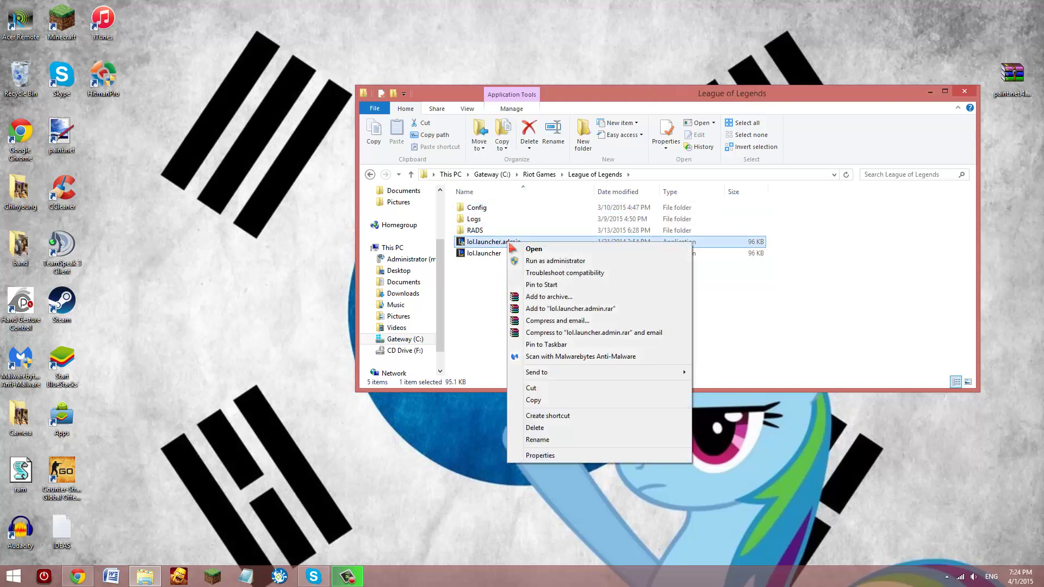
{"action": "left_click", "coordinate": [559, 264]}
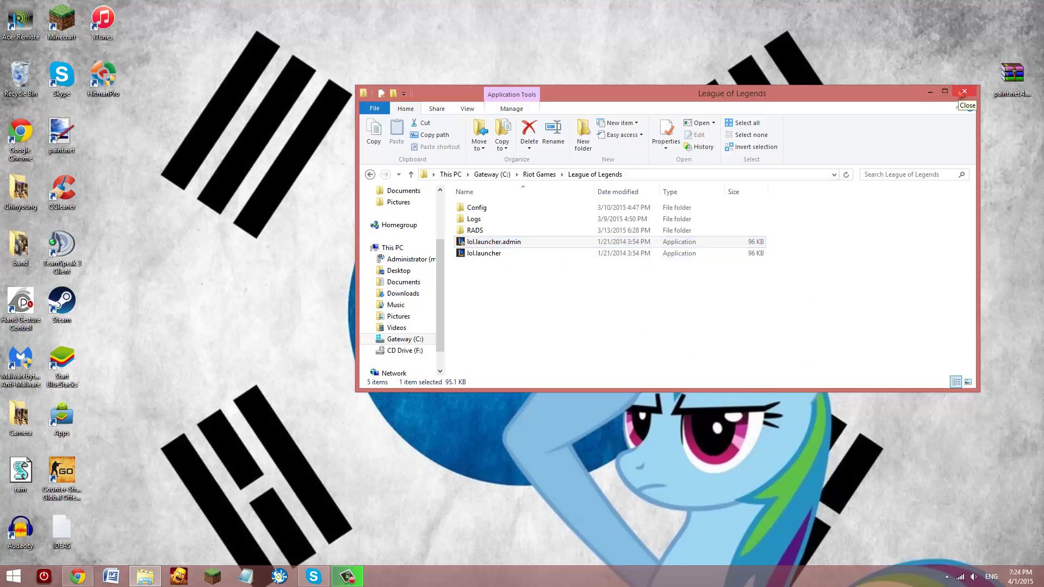
{"action": "left_click", "coordinate": [964, 93]}
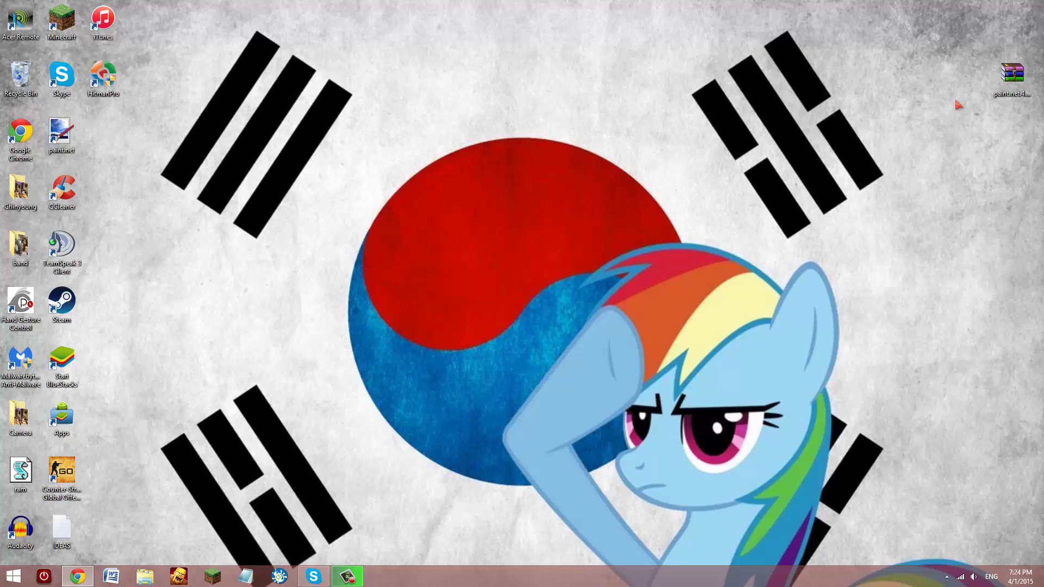
Restore the Chrome window showing the Ellinia site at maple.ellinia.net from the taskbar.
{"action": "left_click", "coordinate": [947, 578]}
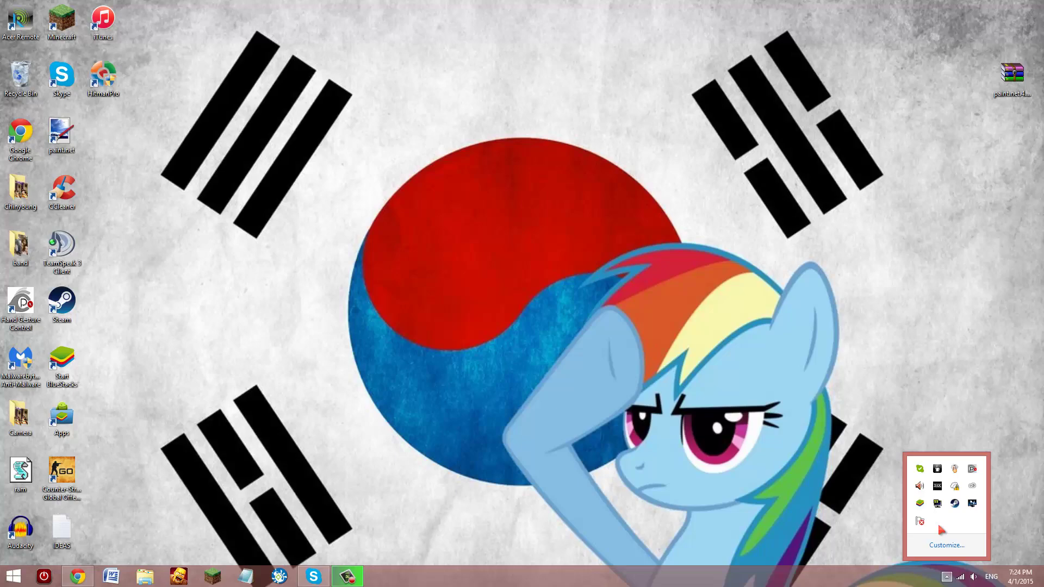
{"action": "left_click", "coordinate": [756, 520]}
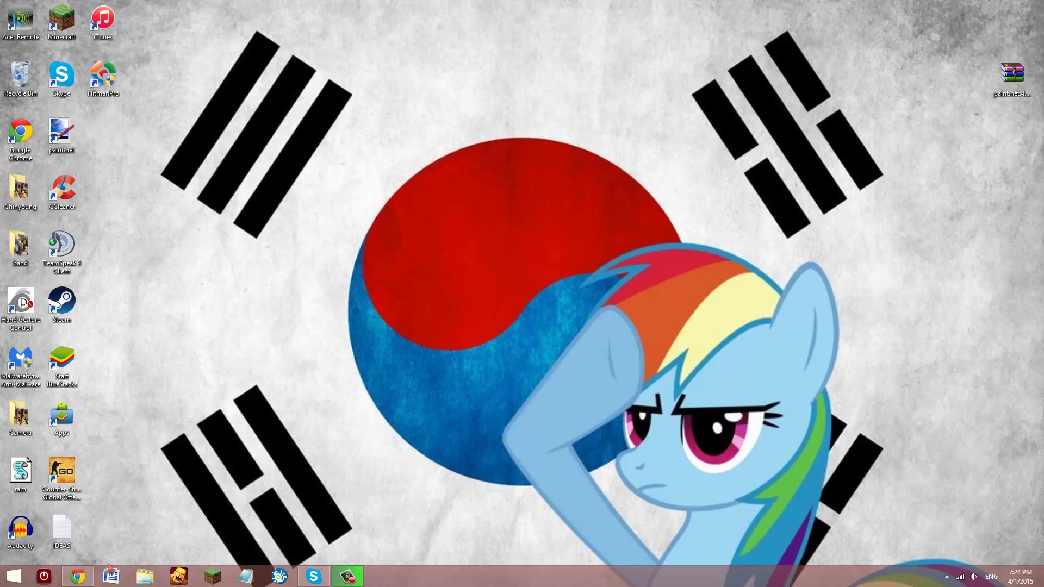
{"action": "left_click", "coordinate": [93, 575]}
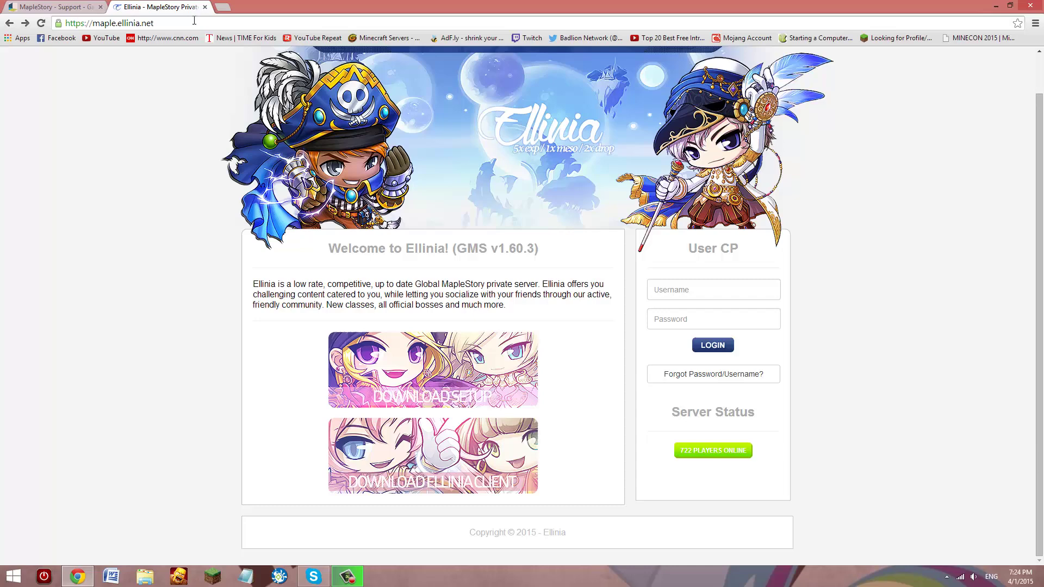
Search Google for 'Extaliams' and open the Extalia v153 [GMS] Rising Heroes site.
{"action": "left_click", "coordinate": [180, 24]}
{"action": "type", "text": "google.com"}
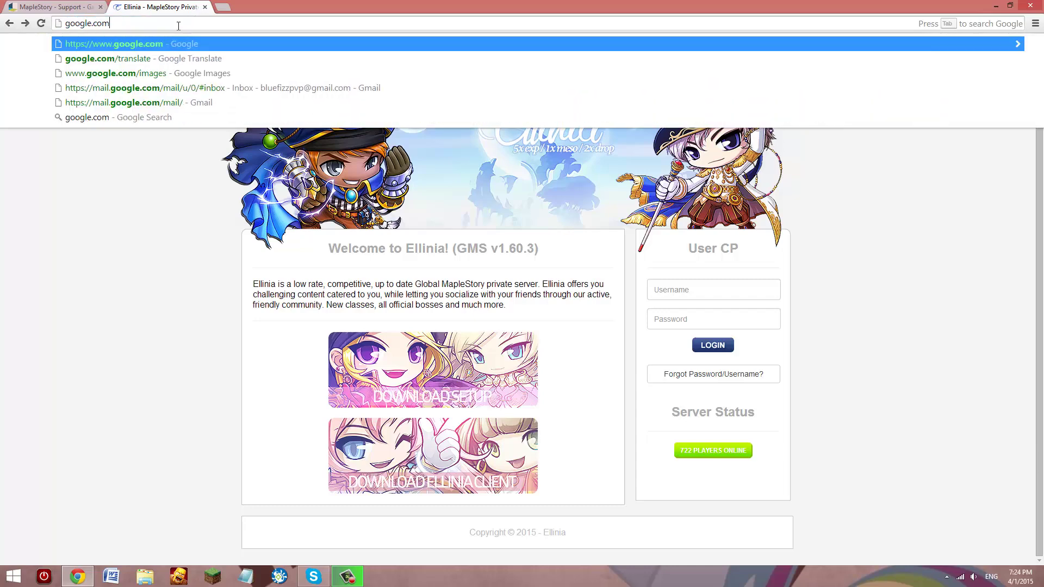
{"action": "key", "text": "Return"}
{"action": "type", "text": "Extaliams"}
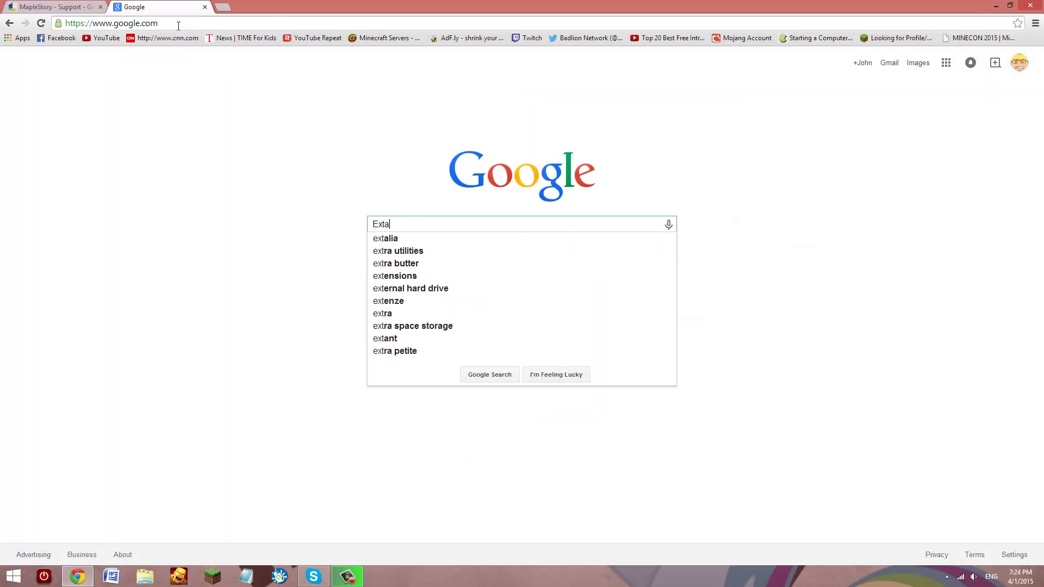
{"action": "key", "text": "Return"}
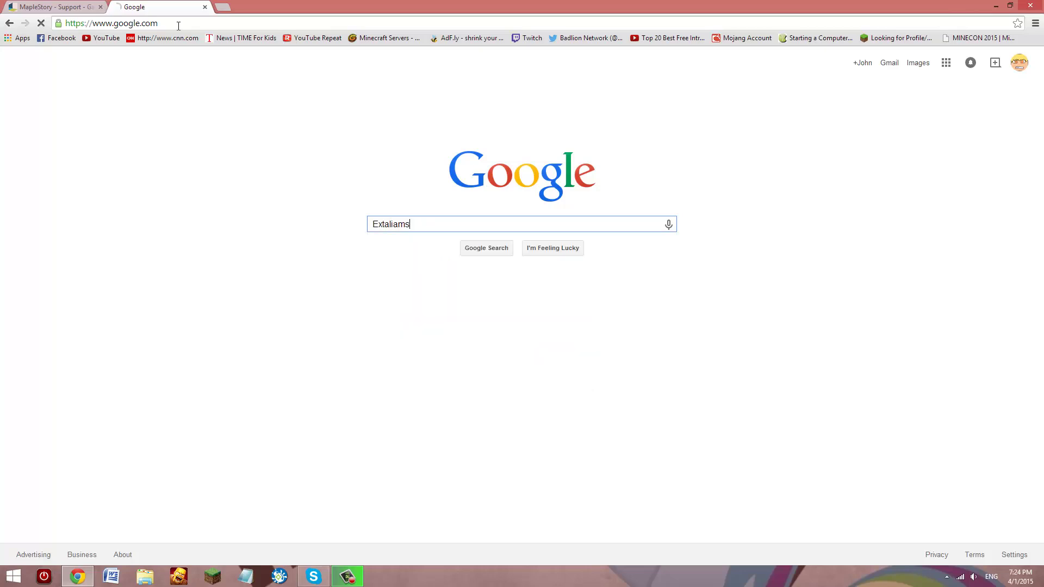
{"action": "left_click", "coordinate": [174, 197]}
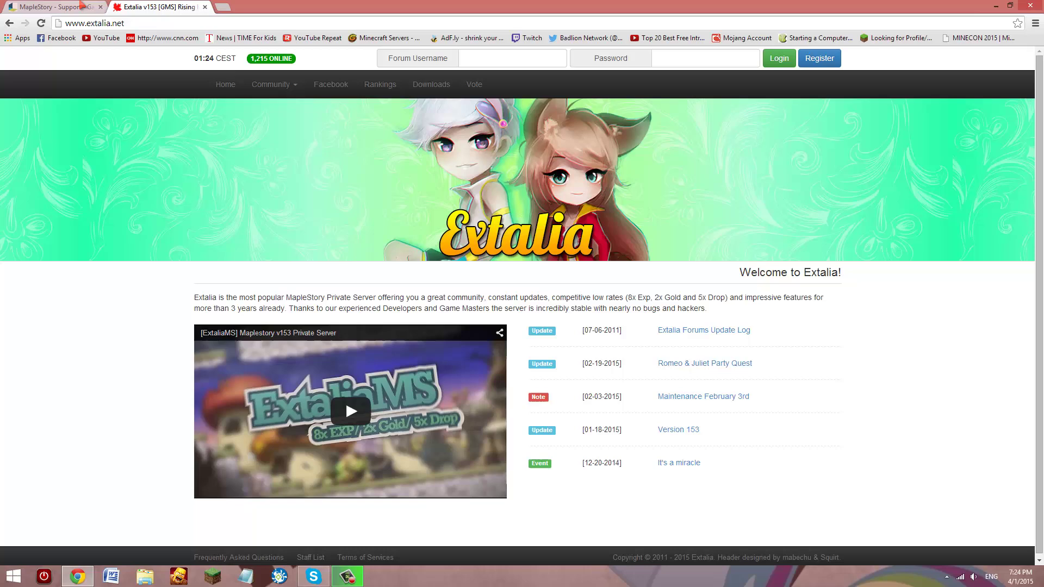
{"action": "left_click", "coordinate": [60, 7]}
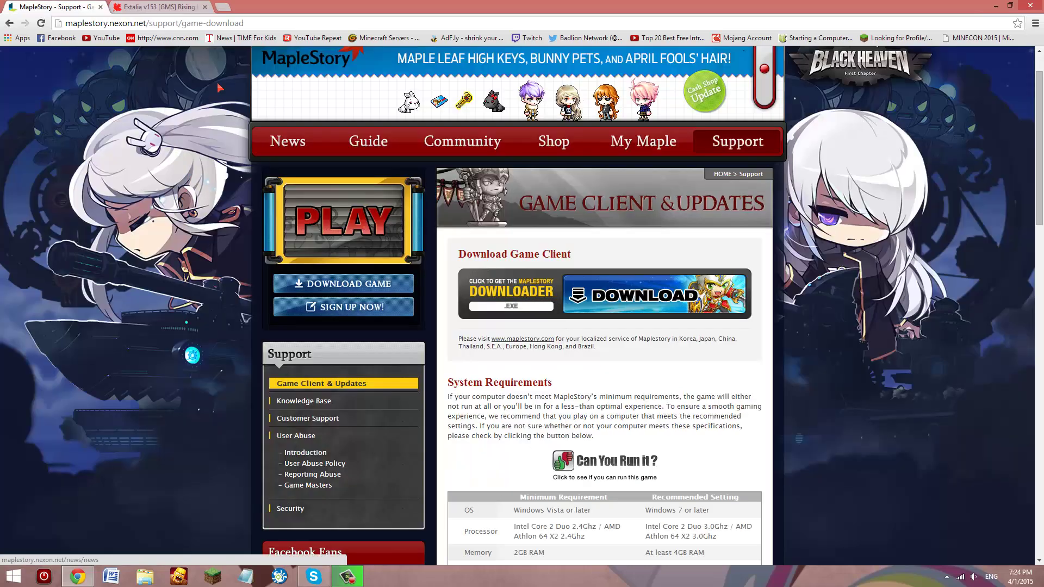
{"action": "left_click", "coordinate": [163, 6]}
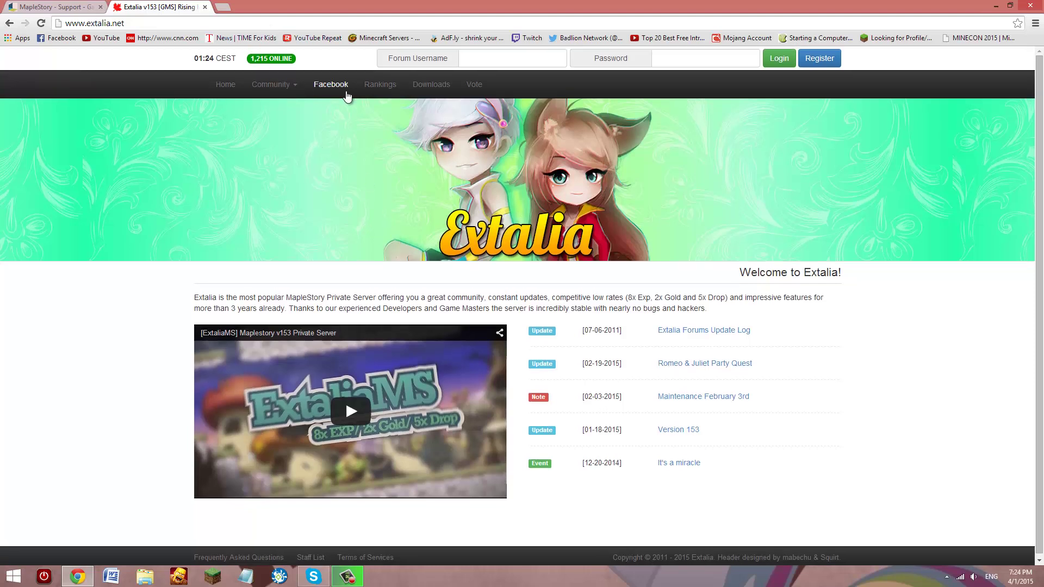
{"action": "left_click", "coordinate": [423, 87]}
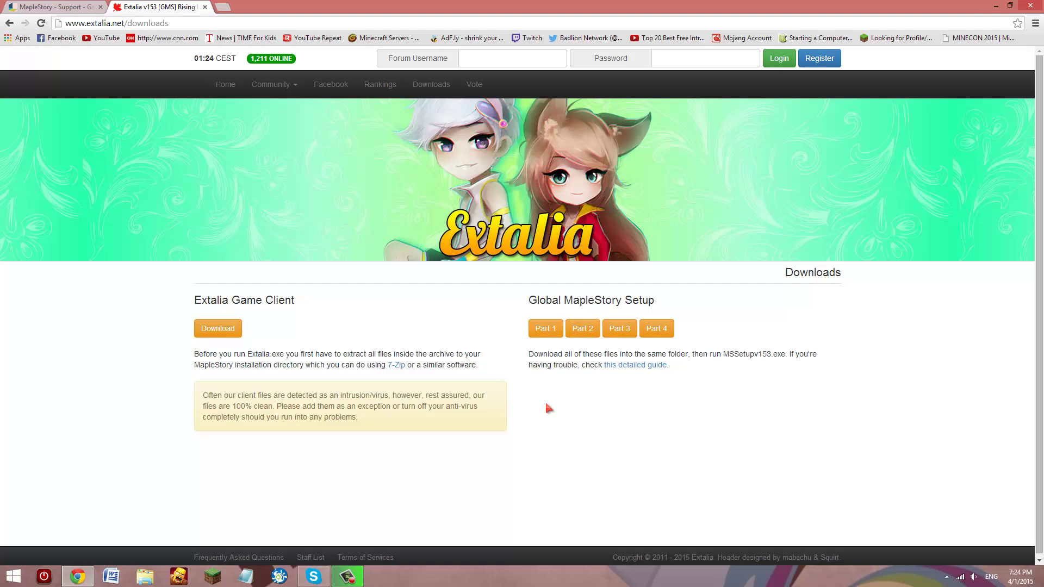